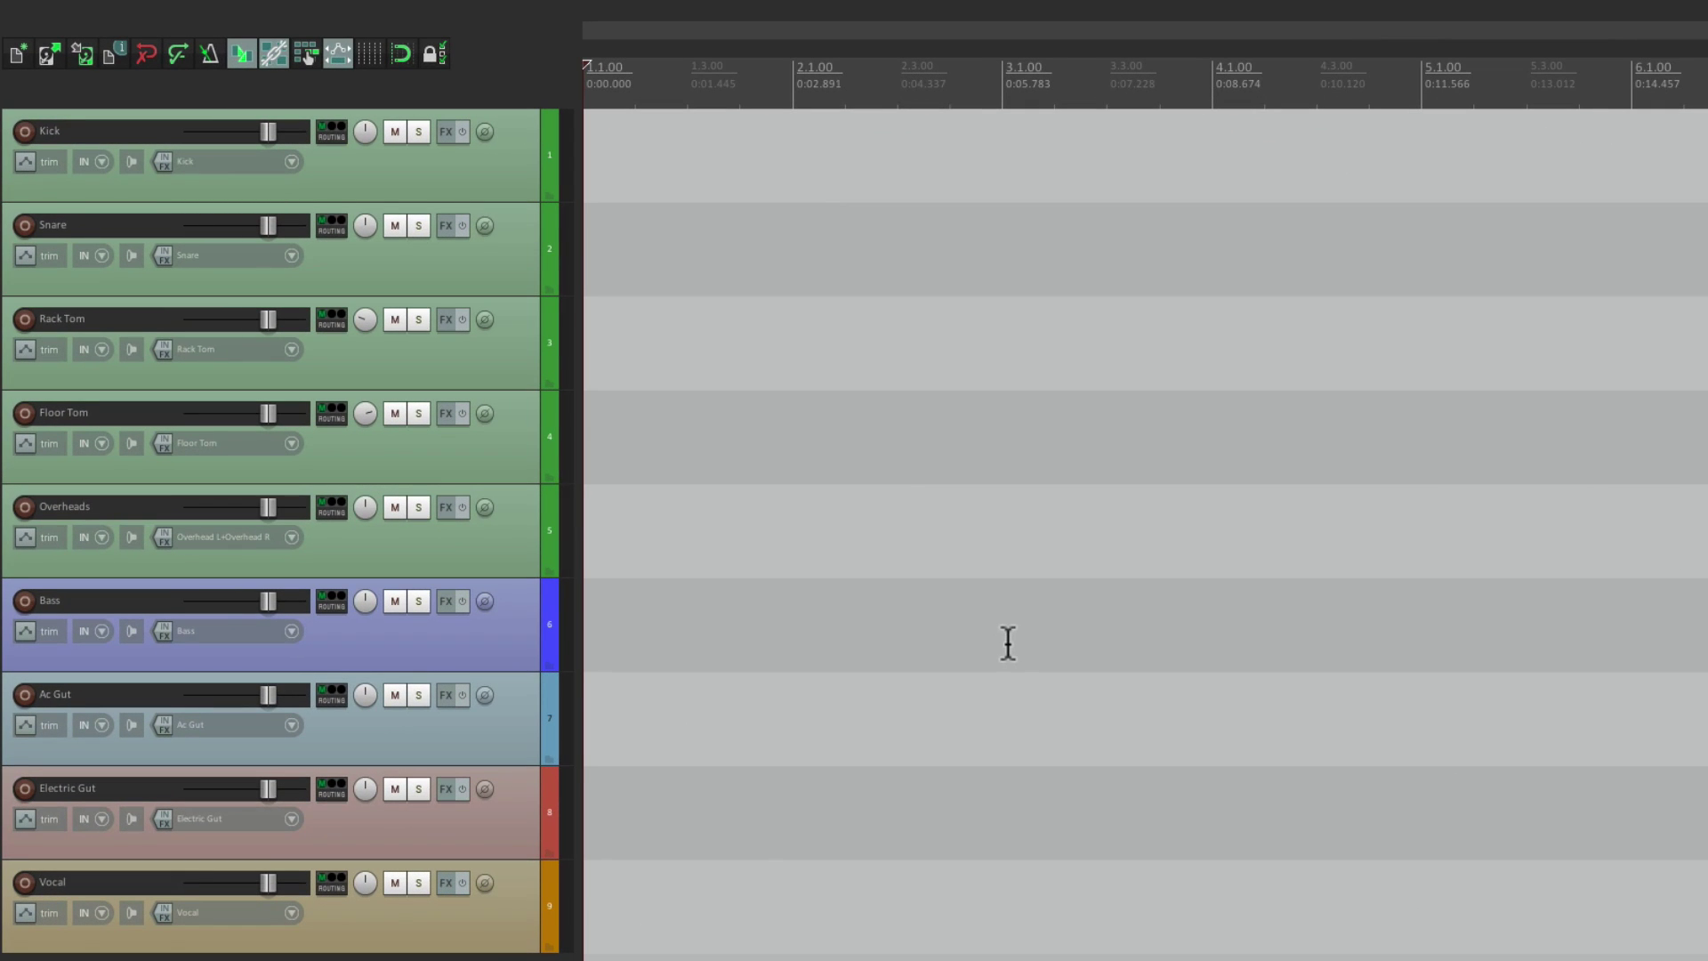
# - Scroll over the track area to make the drum tracks taller
pyautogui.scroll(6, 654, 406)
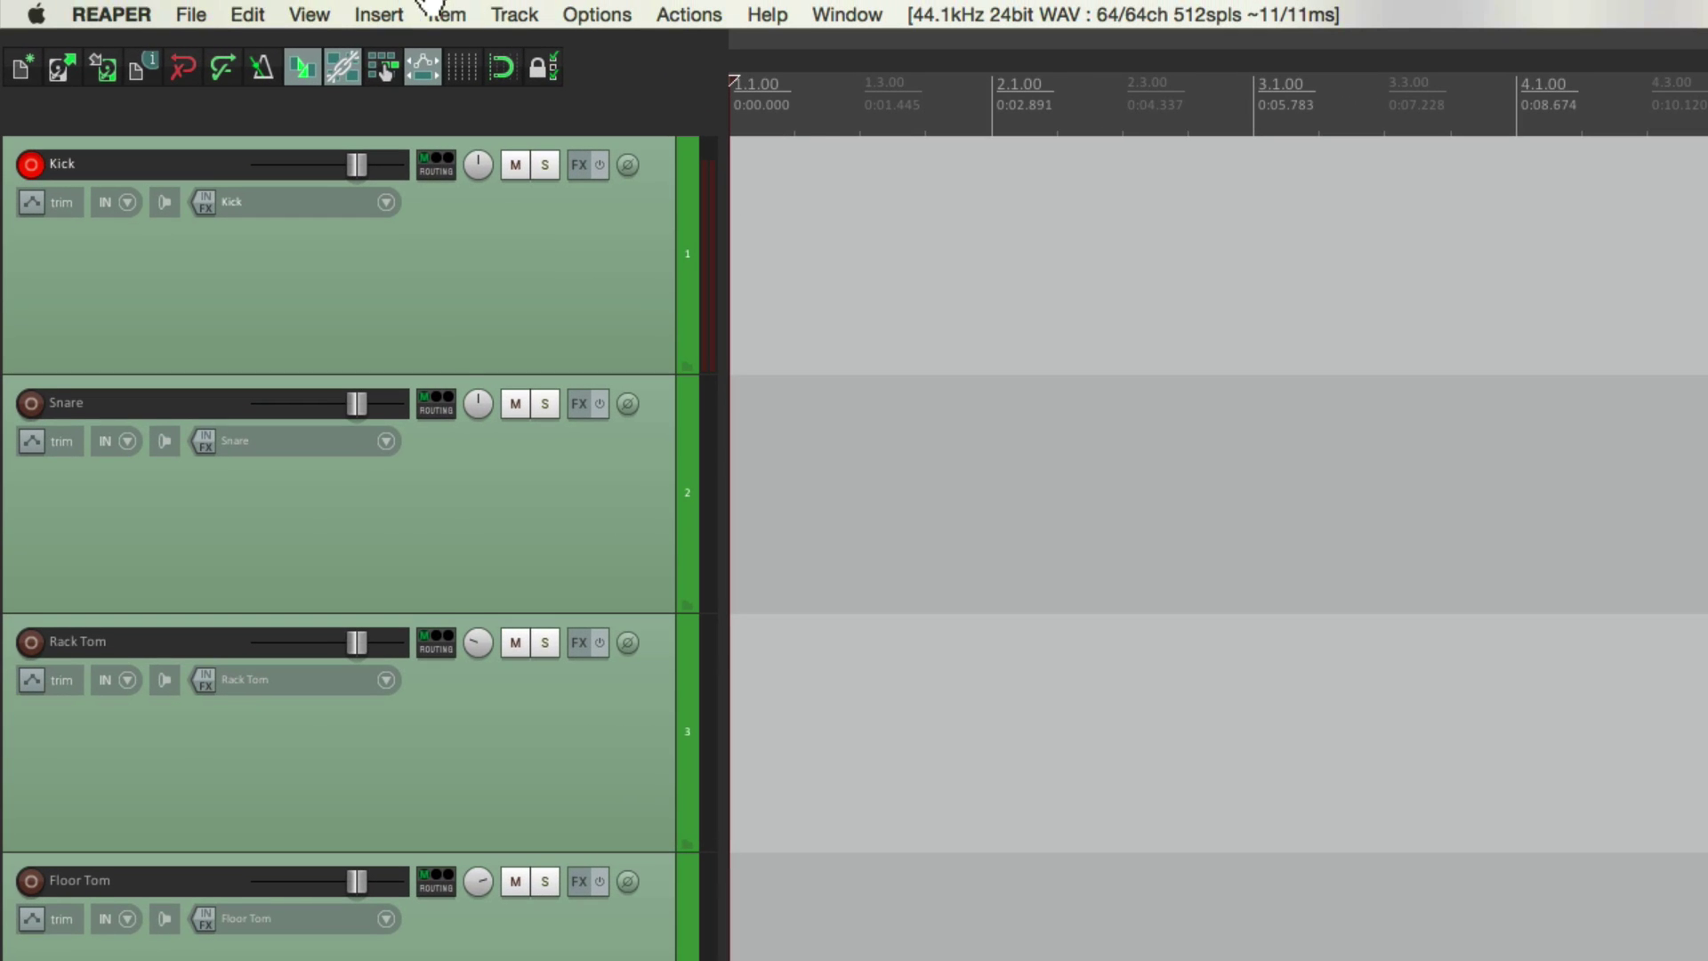
# - Show the mixer, docked below the tracks, from the View menu
pyautogui.click(308, 14)
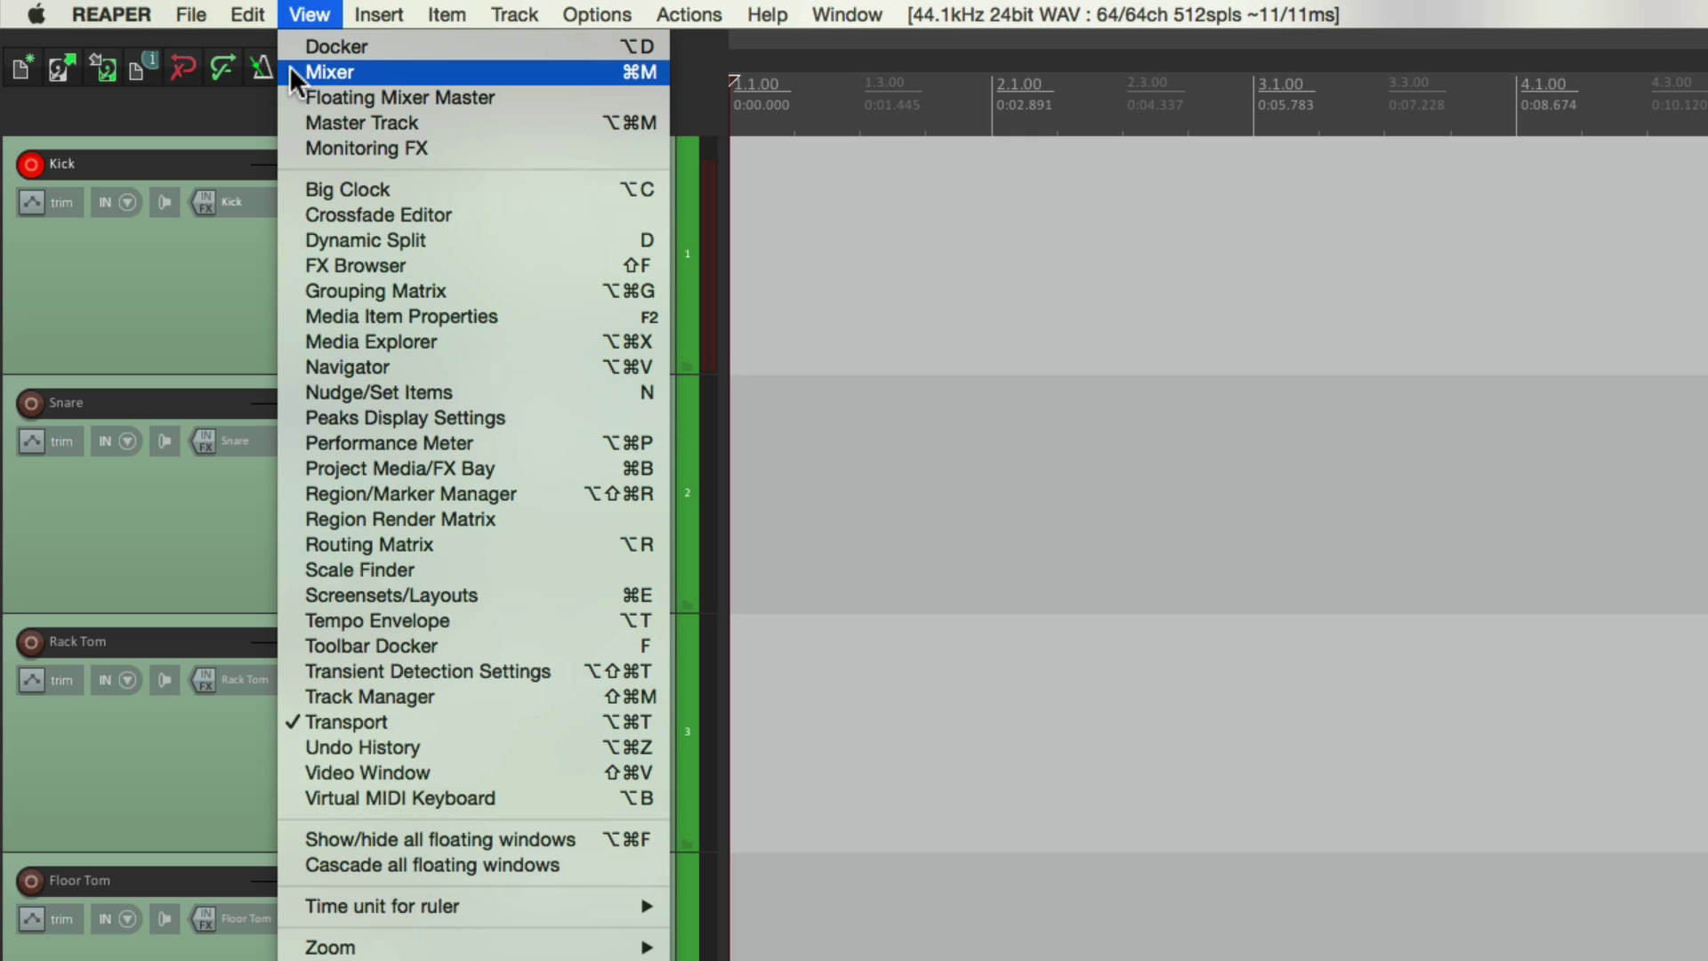
pyautogui.click(329, 72)
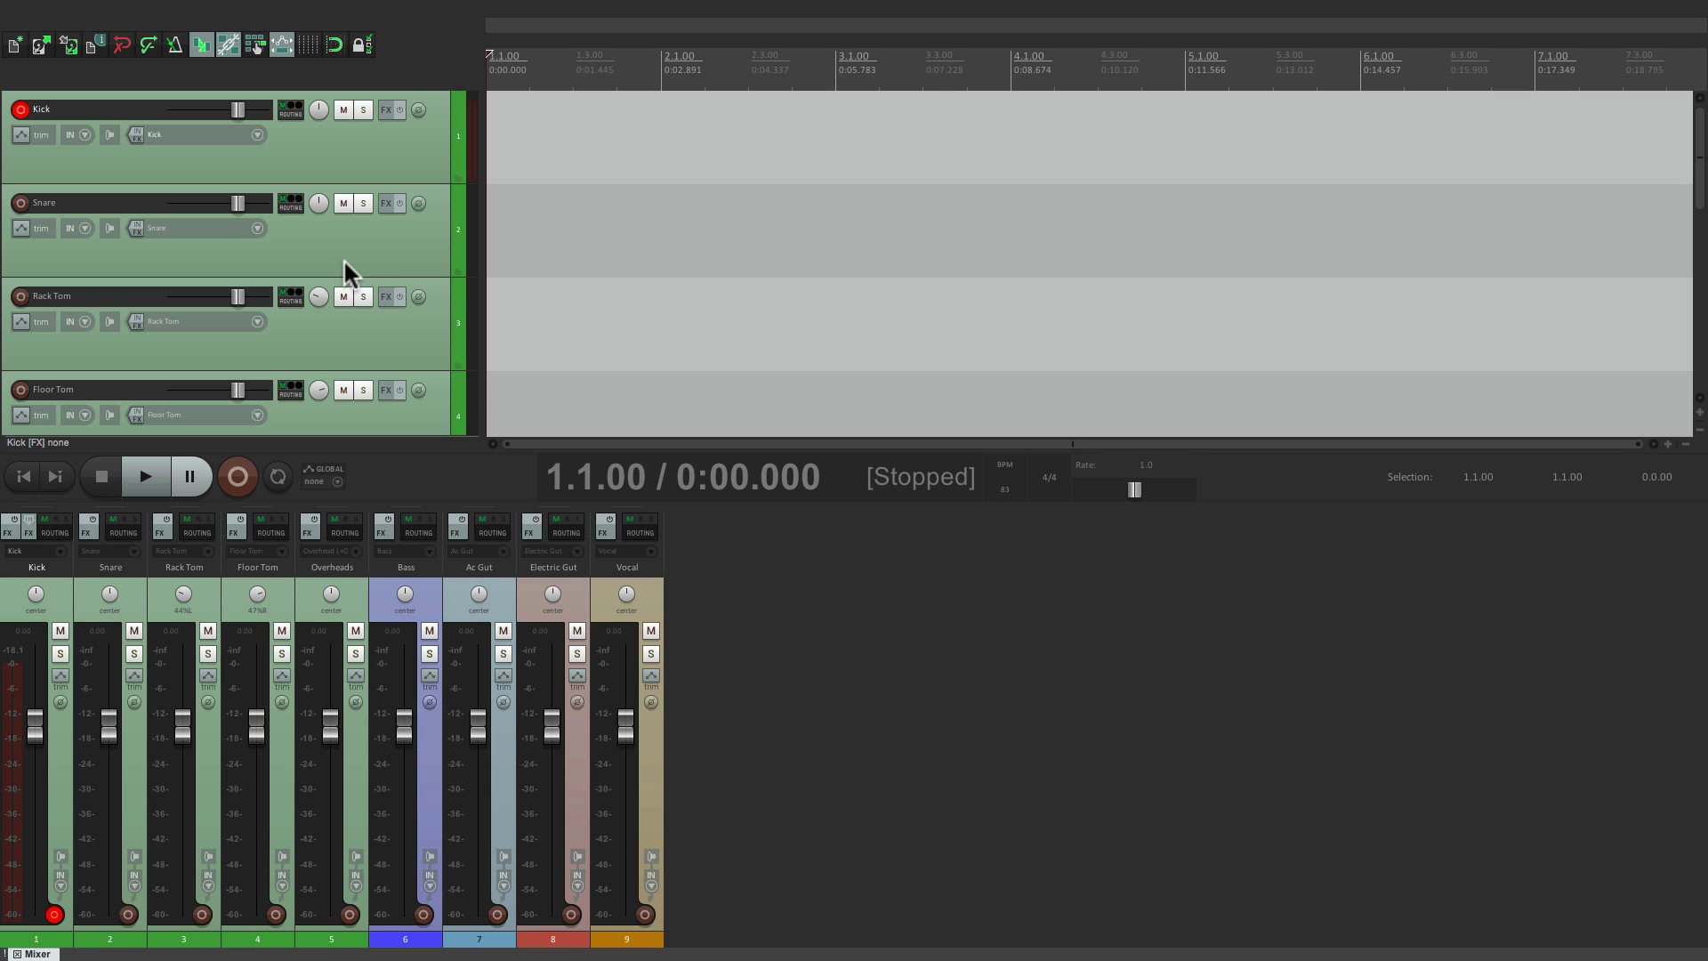
# - Uncheck 'Dock Mixer in Docker' so the mixer floats in its own window
pyautogui.rightClick(734, 644)
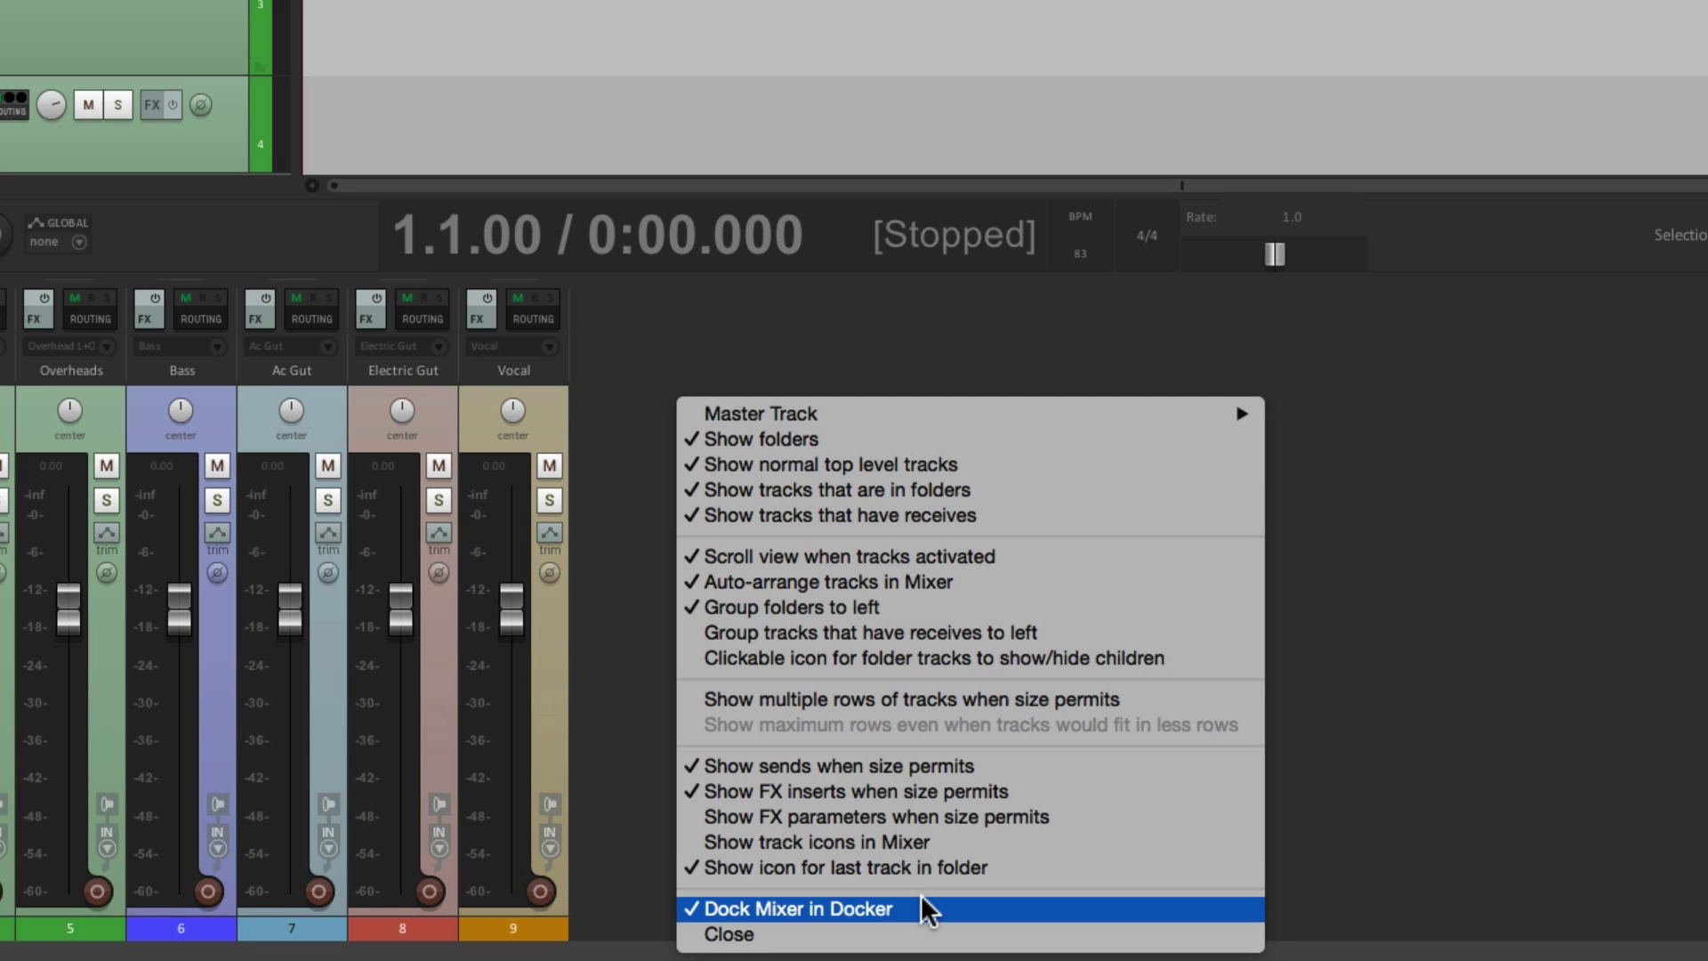
pyautogui.click(921, 908)
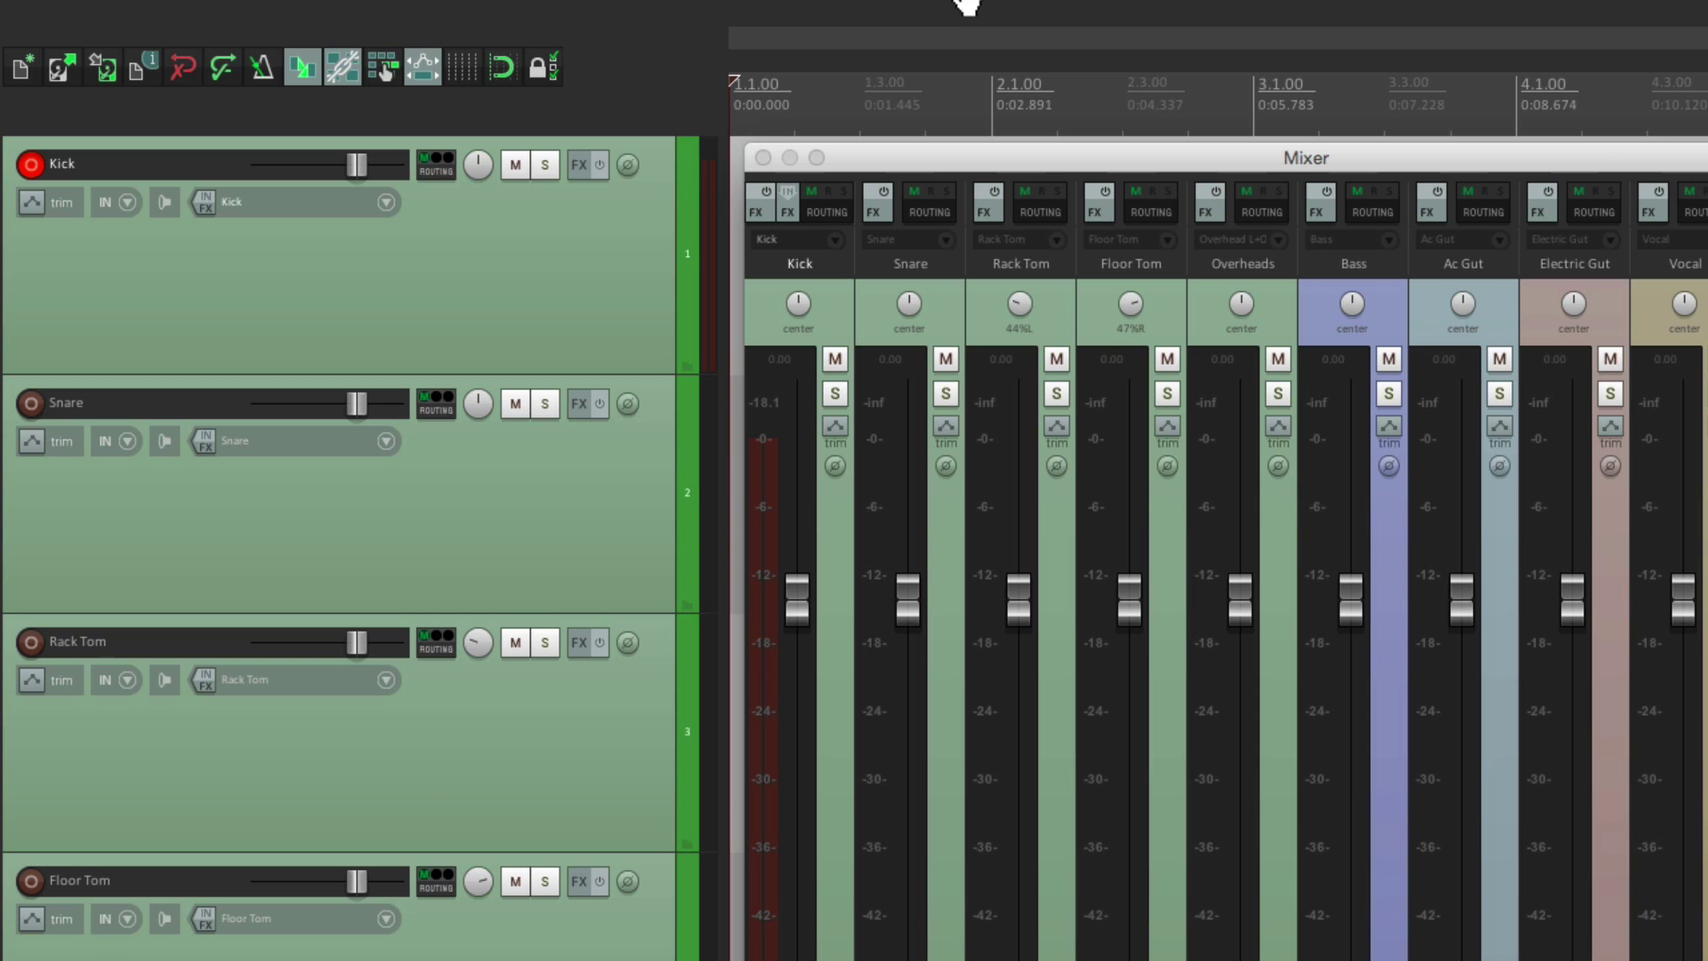
# - Apply the 'da - Session Mixer' panel layout via Options > Layouts > Mixer Panel
pyautogui.click(591, 15)
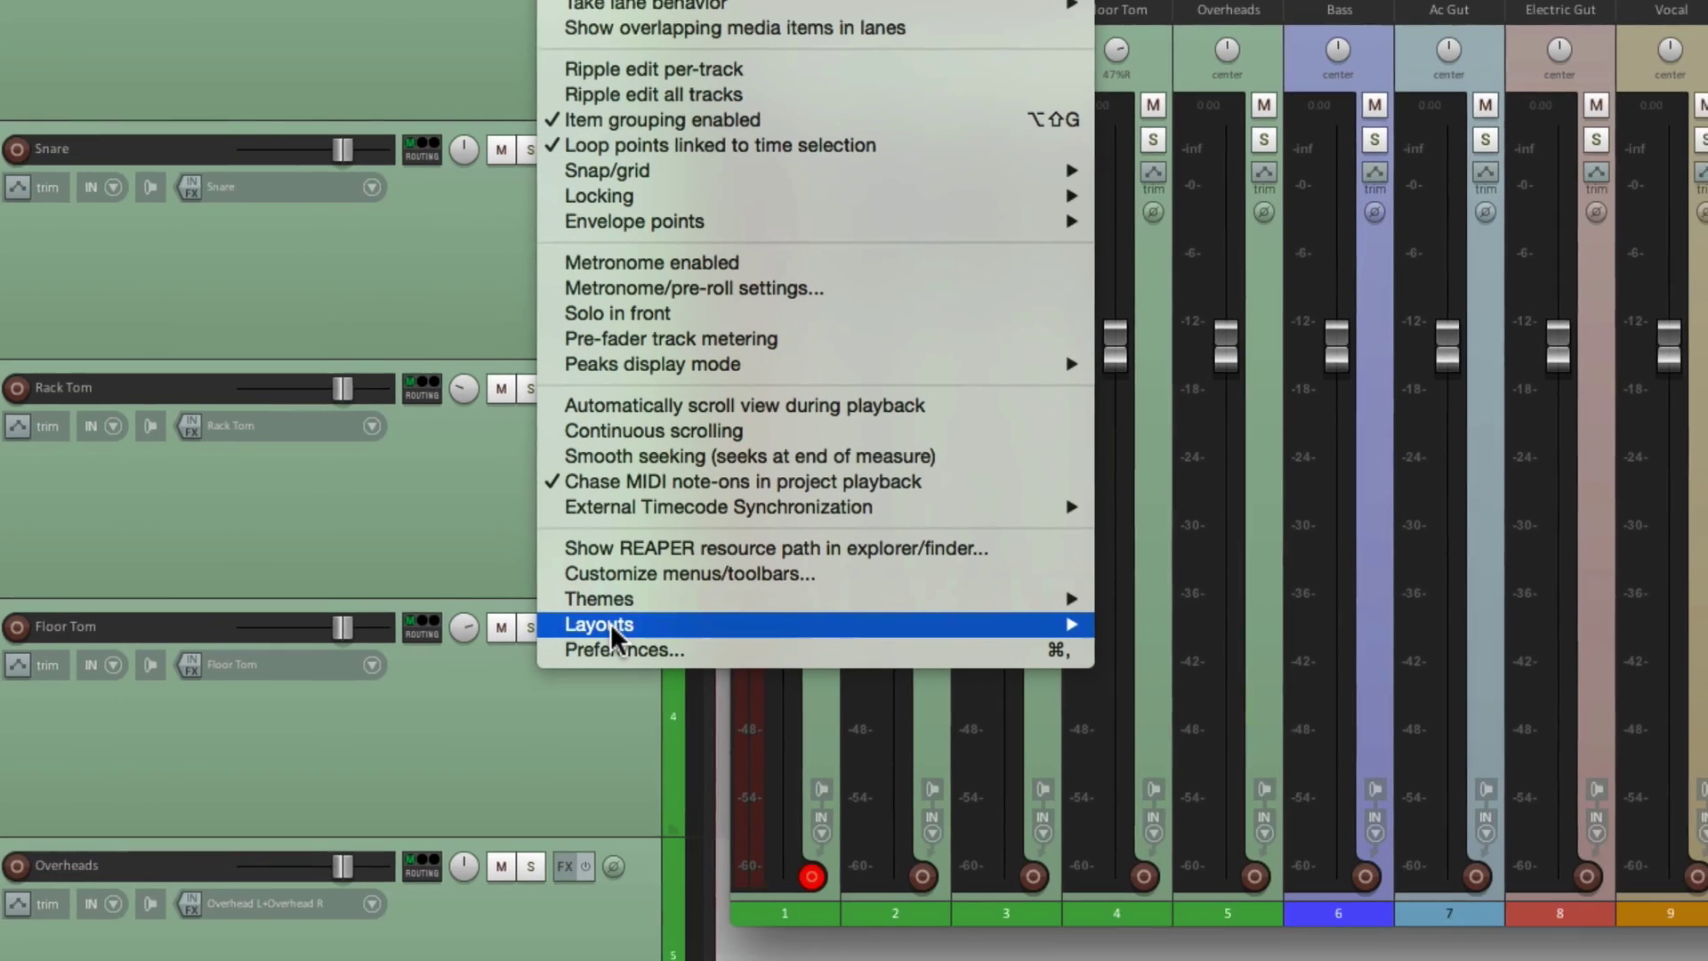
pyautogui.moveTo(625, 877)
pyautogui.moveTo(1316, 534)
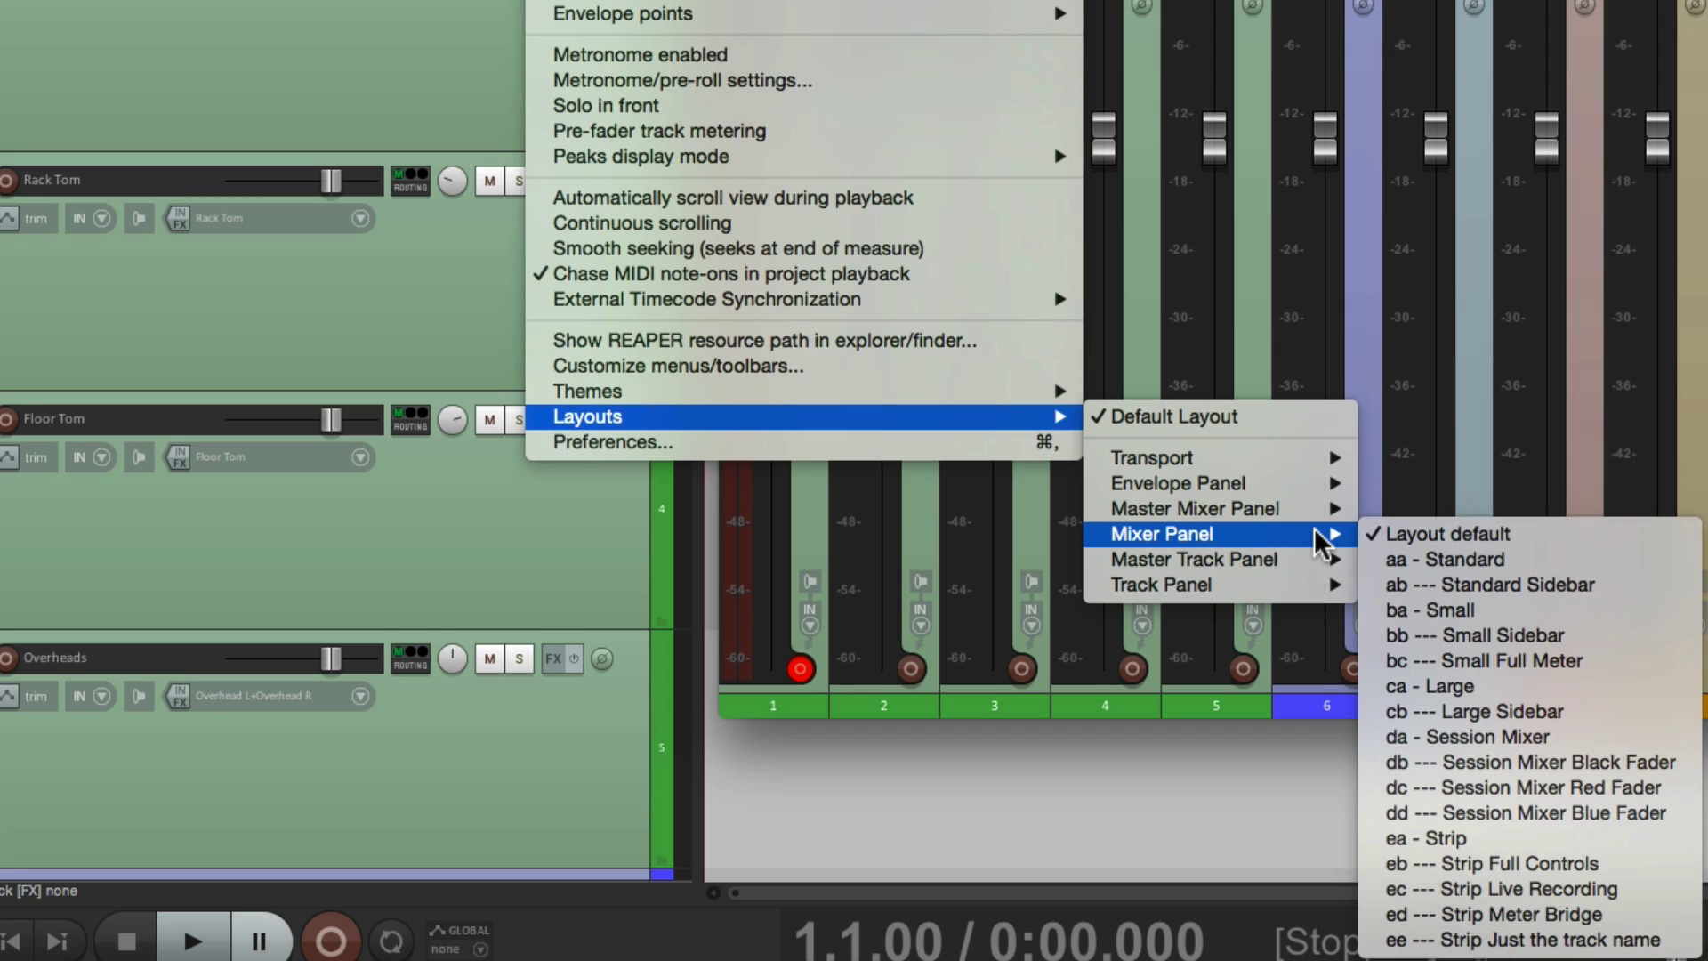
pyautogui.click(1633, 728)
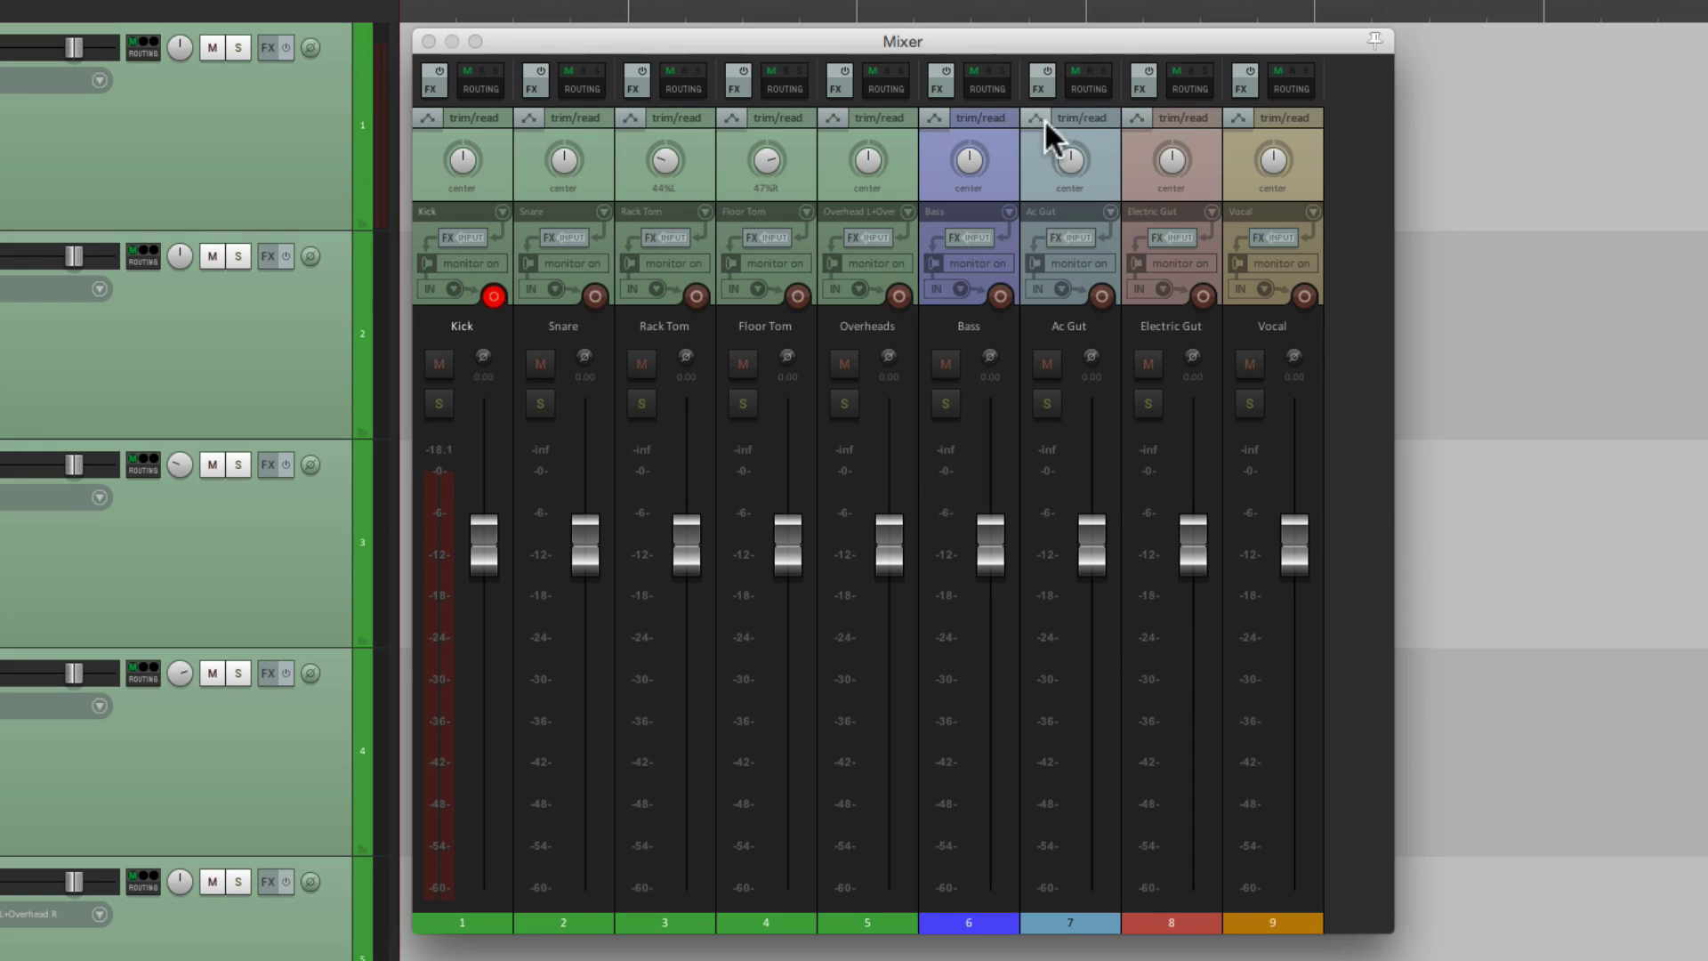
pyautogui.moveTo(999, 65); pyautogui.dragTo(1009, 290)
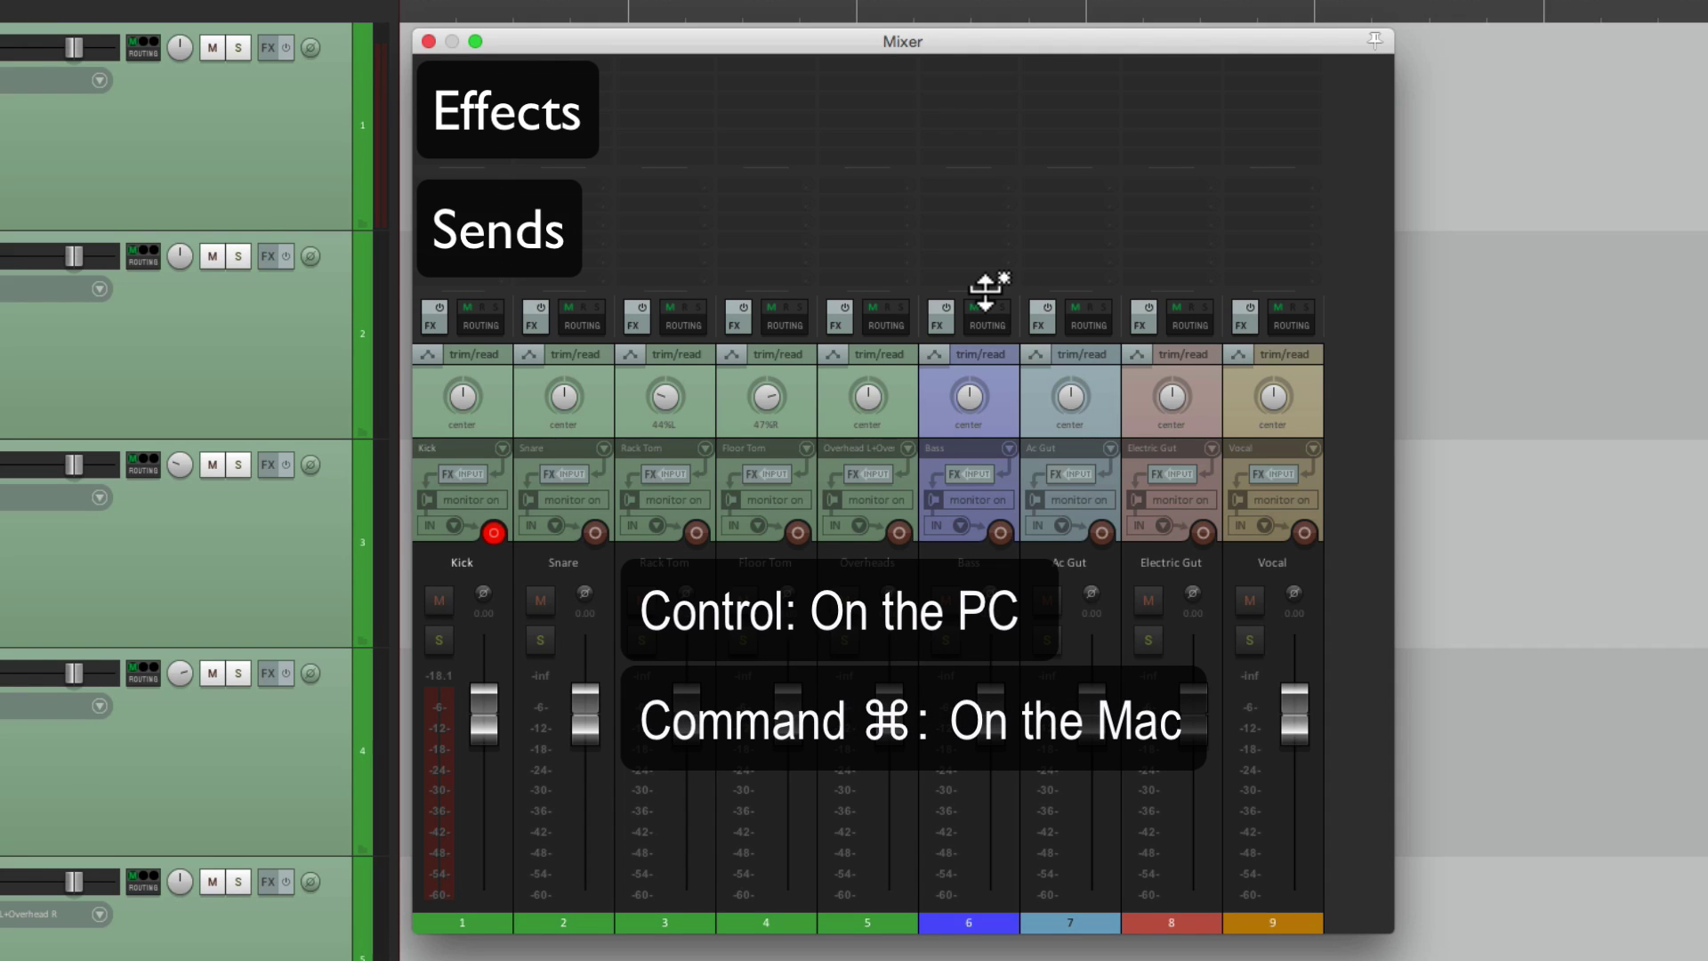
pyautogui.moveTo(985, 292); pyautogui.dragTo(968, 35)
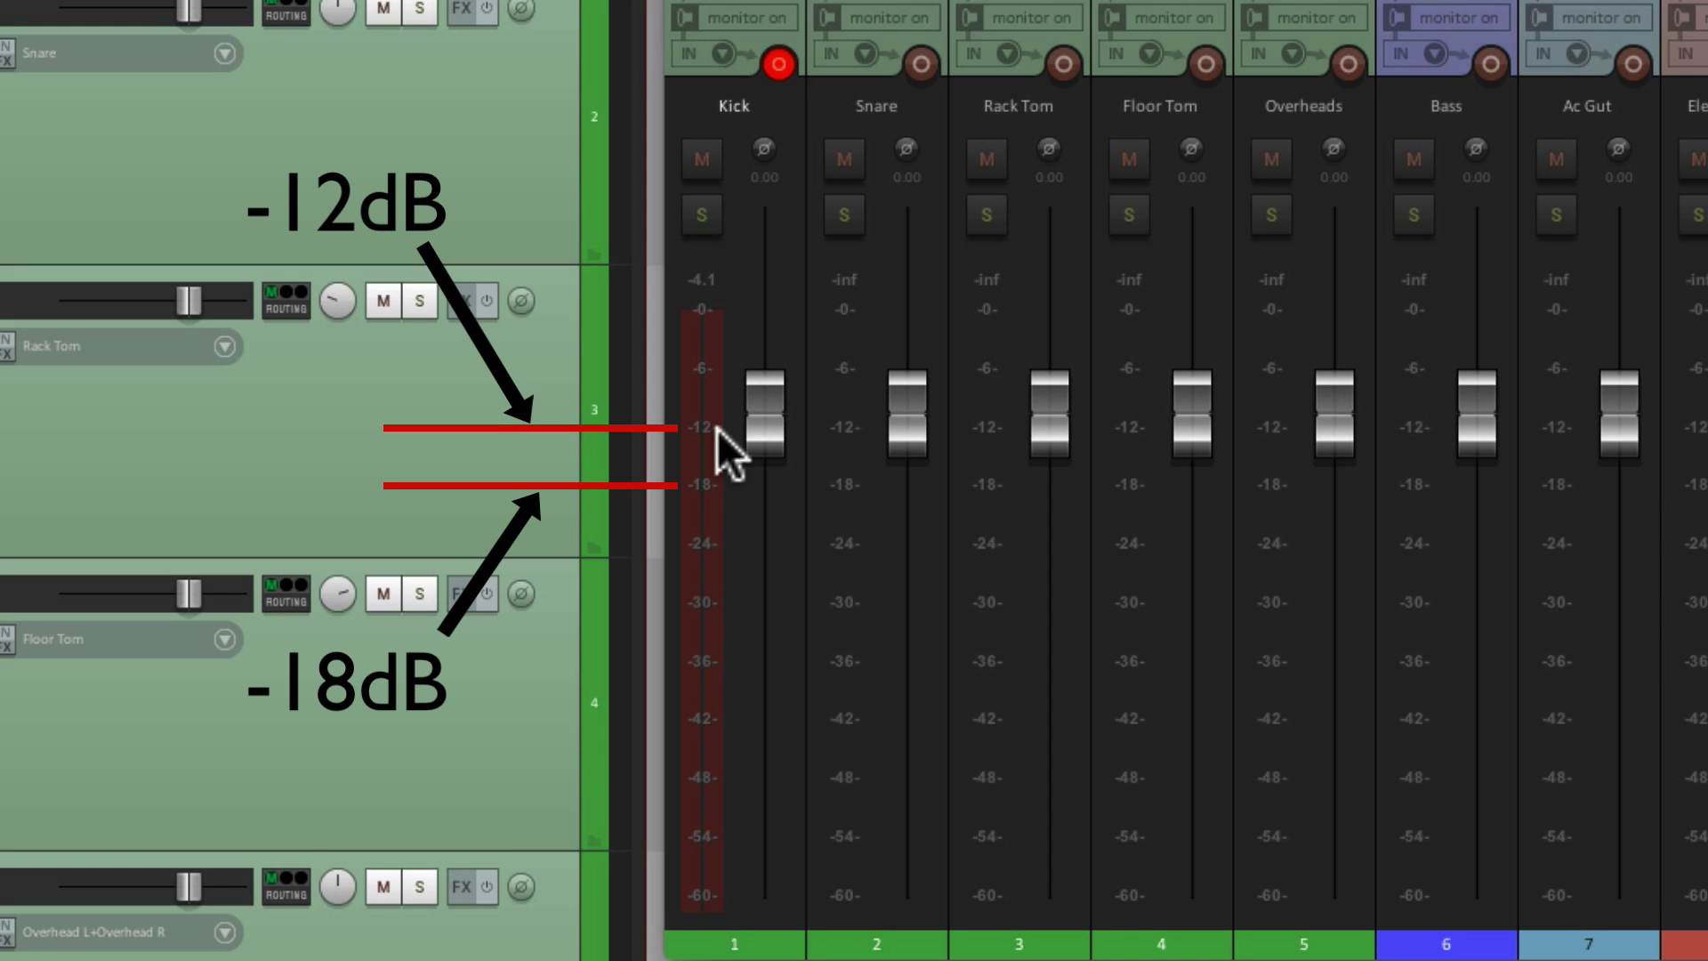
# - Record-arm the Snare channel in the mixer
pyautogui.click(920, 64)
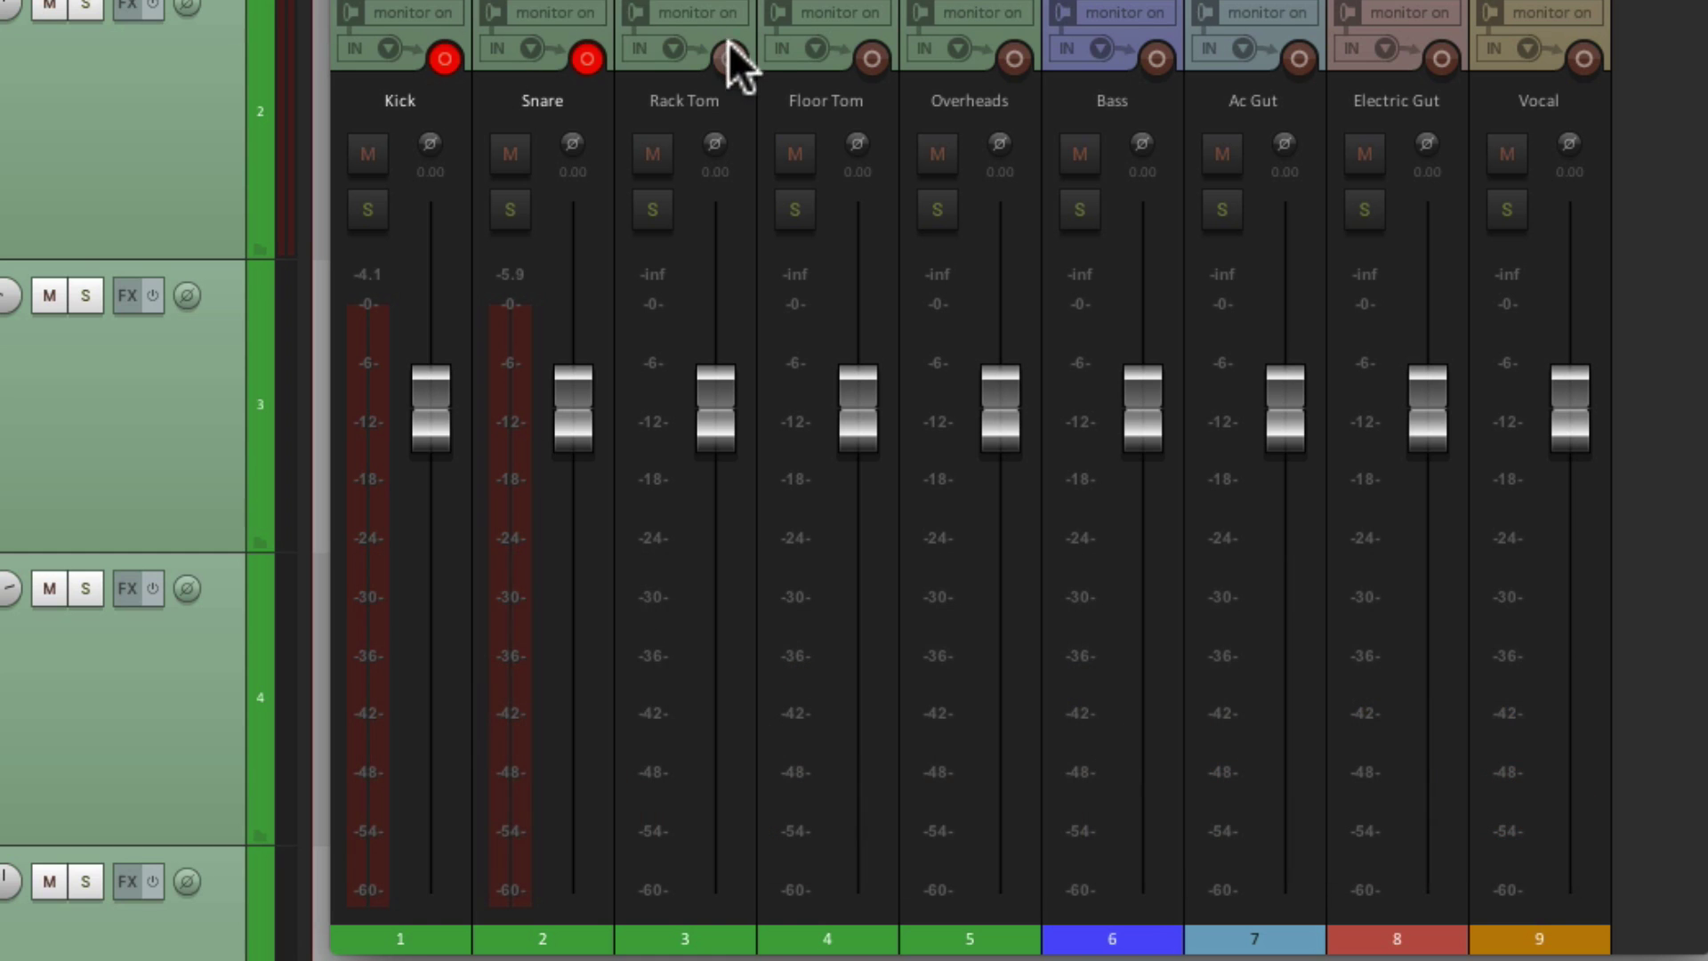
# - Record-arm the Overheads channel in the mixer
pyautogui.click(1009, 63)
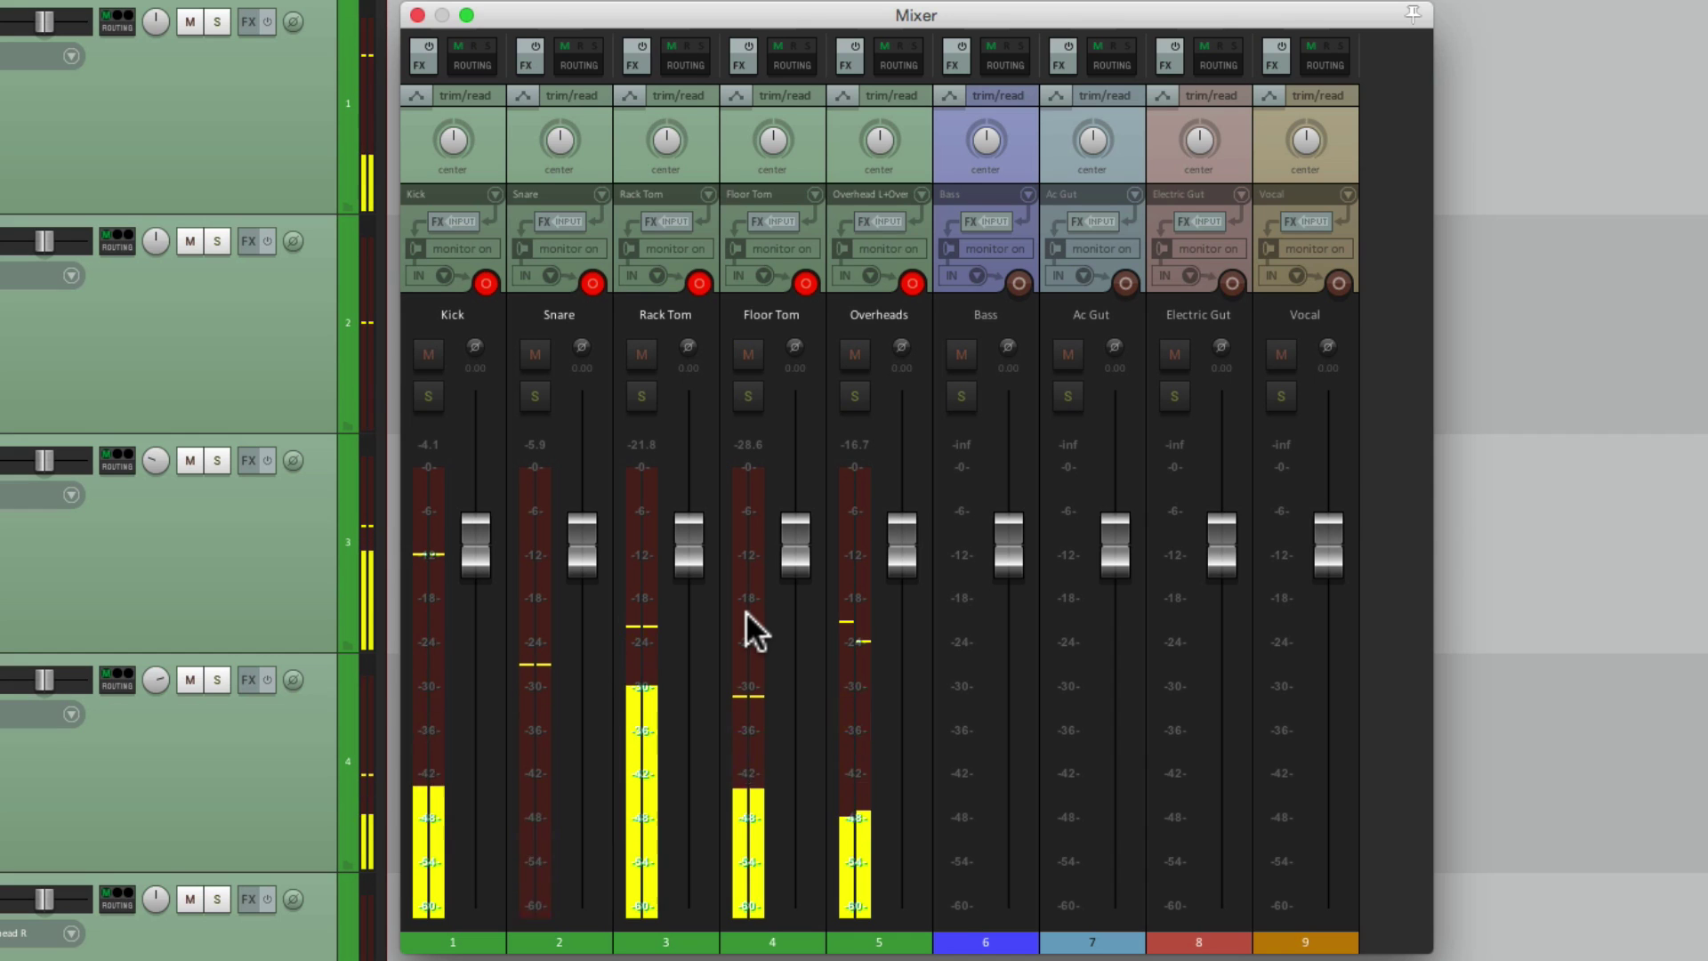
# - Lower the faders (Snare -1.36, Kick -4.37, Rack Tom -3.58, Floor Tom -3.33, Overheads -3.24 dB) and pan Floor Tom 56% right
pyautogui.moveTo(580, 558); pyautogui.dragTo(579, 572)
pyautogui.moveTo(476, 553); pyautogui.dragTo(477, 589)
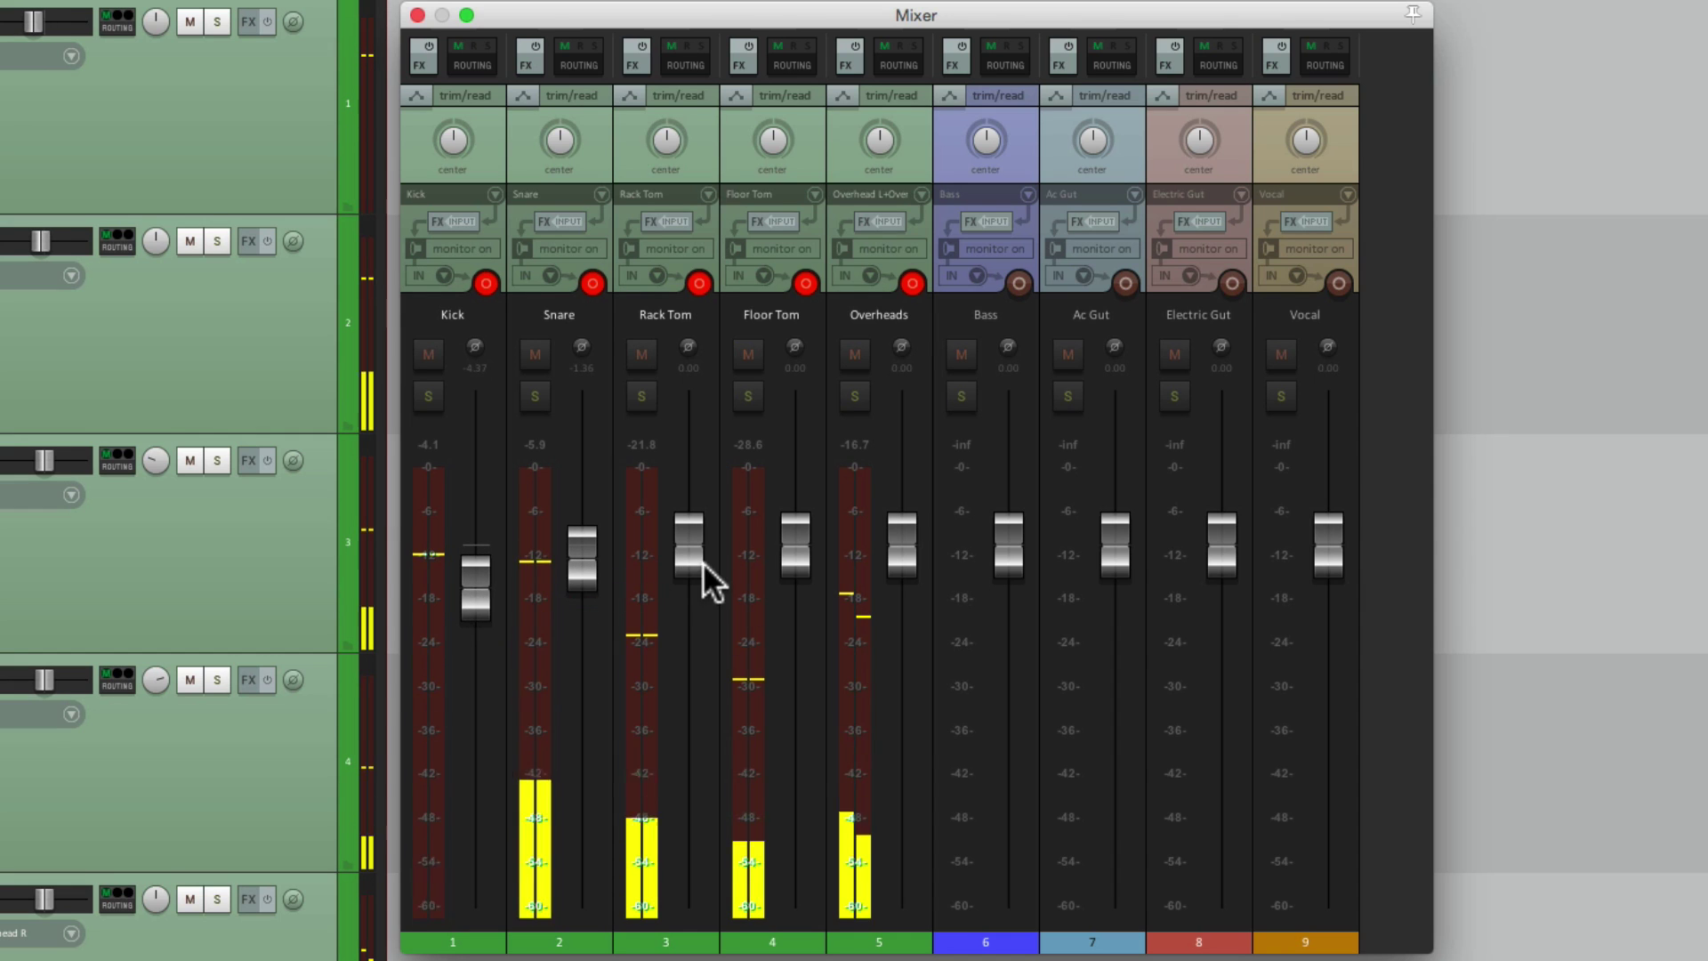
pyautogui.moveTo(687, 563); pyautogui.dragTo(691, 594)
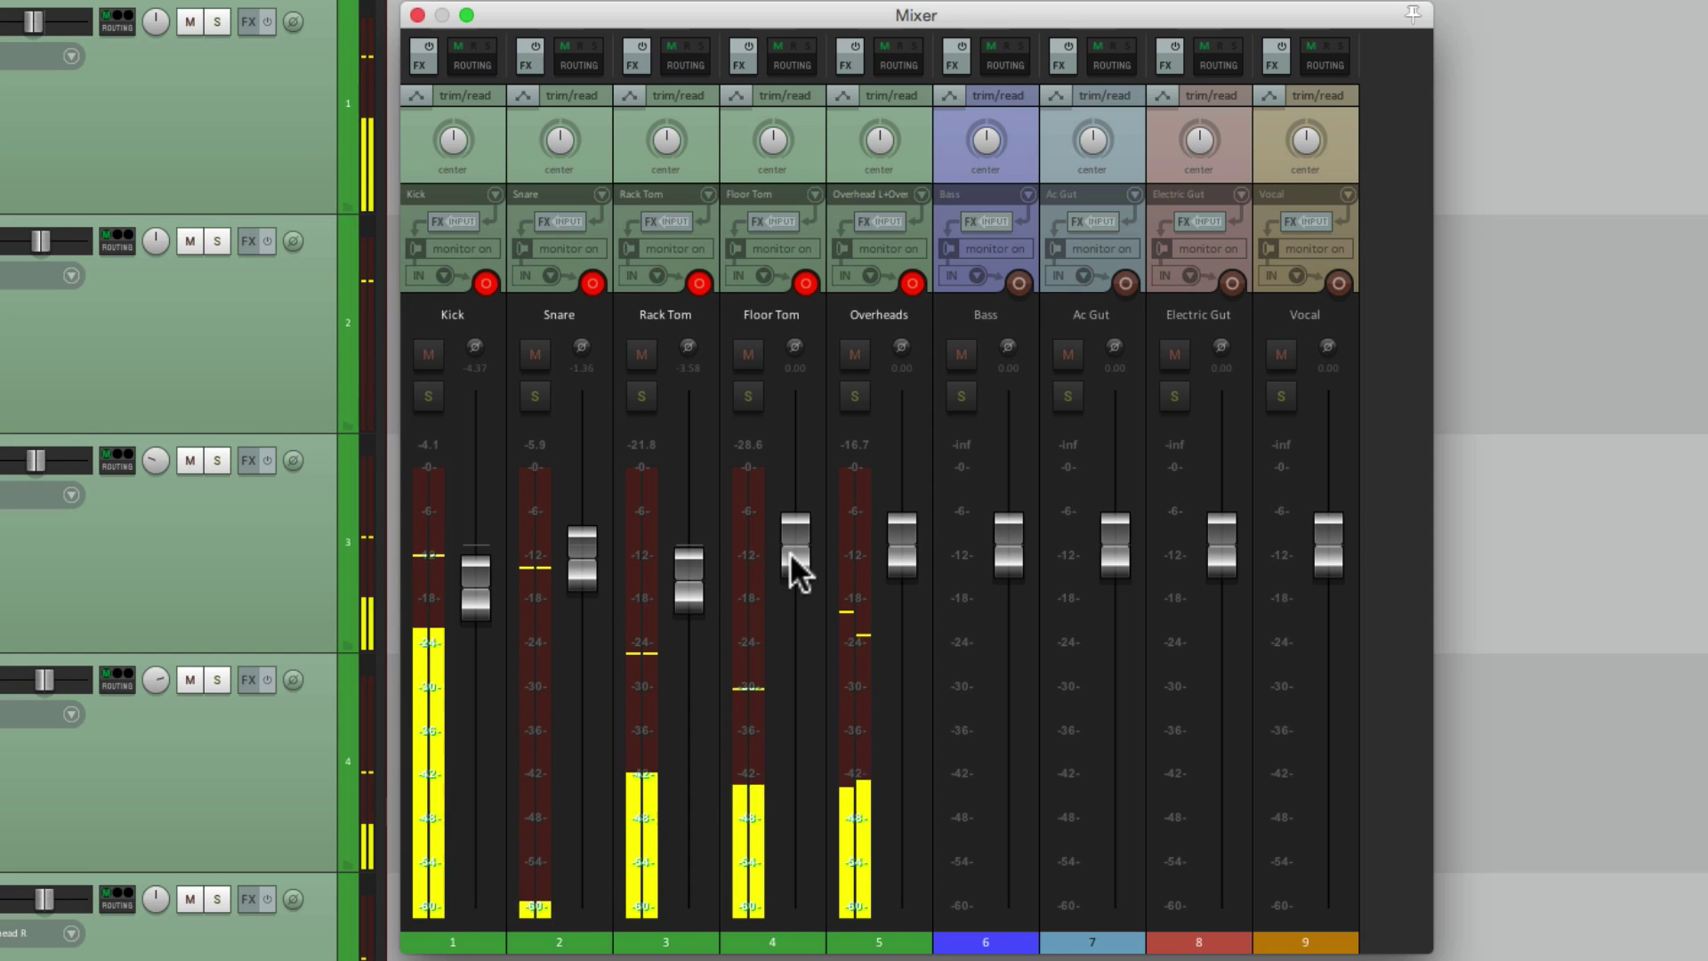
pyautogui.moveTo(789, 564)
pyautogui.mouseDown()
pyautogui.moveTo(792, 607)
pyautogui.moveTo(787, 584)
pyautogui.mouseUp()
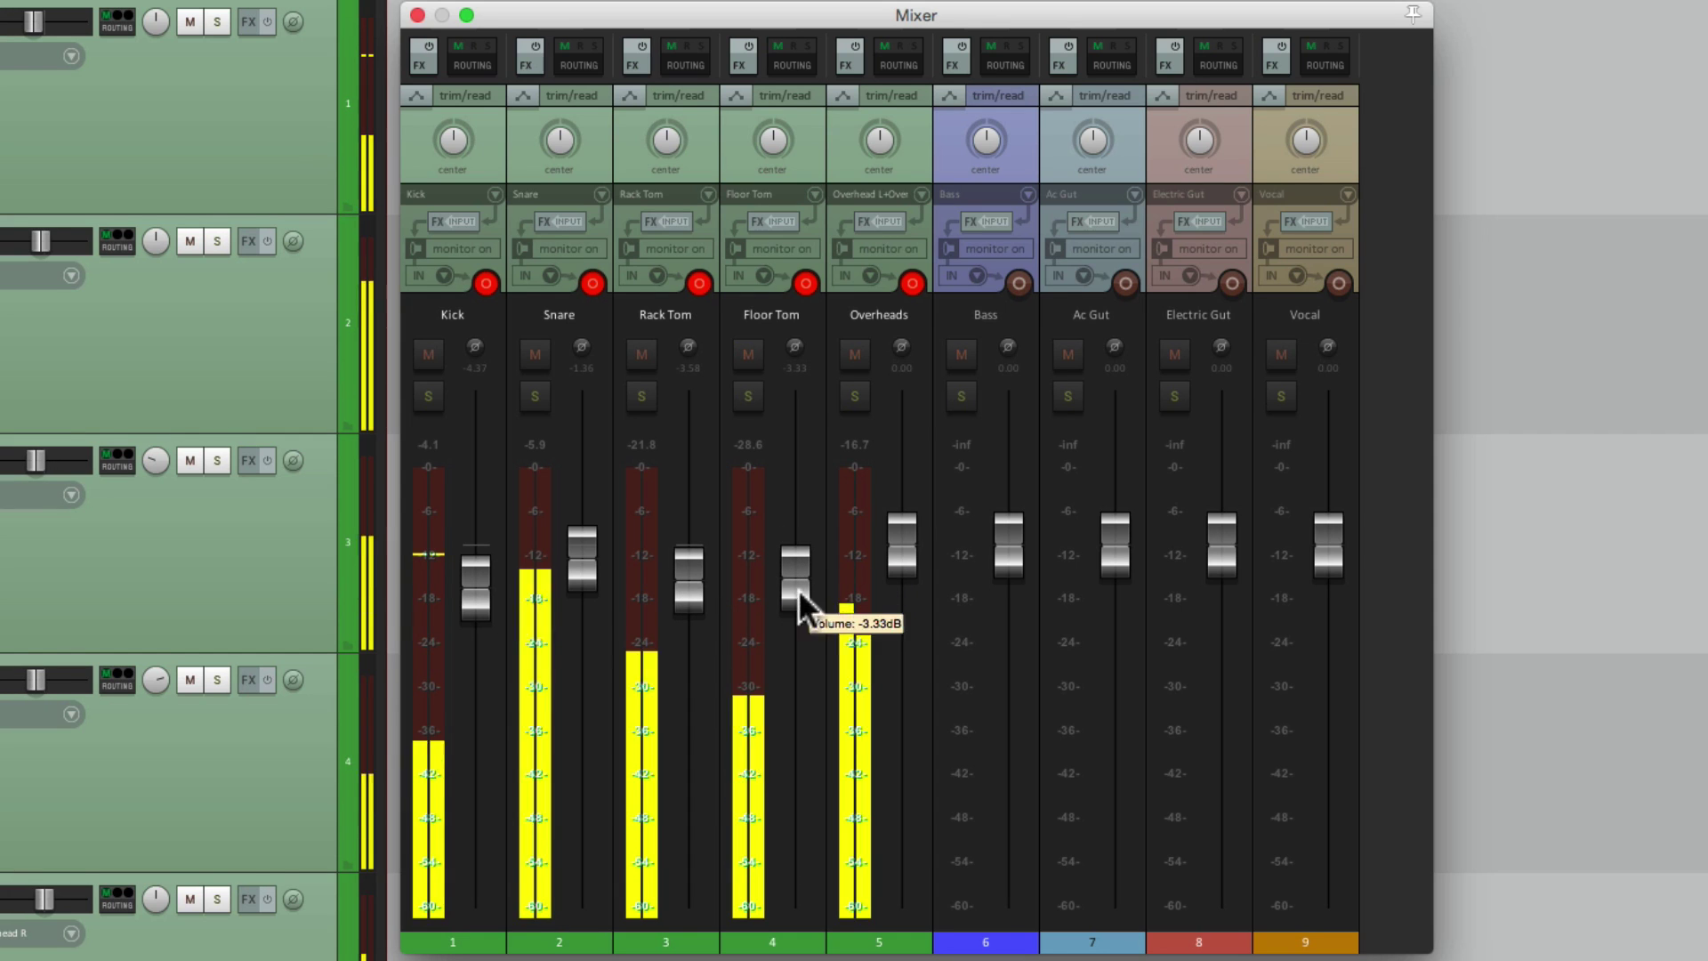
pyautogui.moveTo(888, 553); pyautogui.dragTo(885, 586)
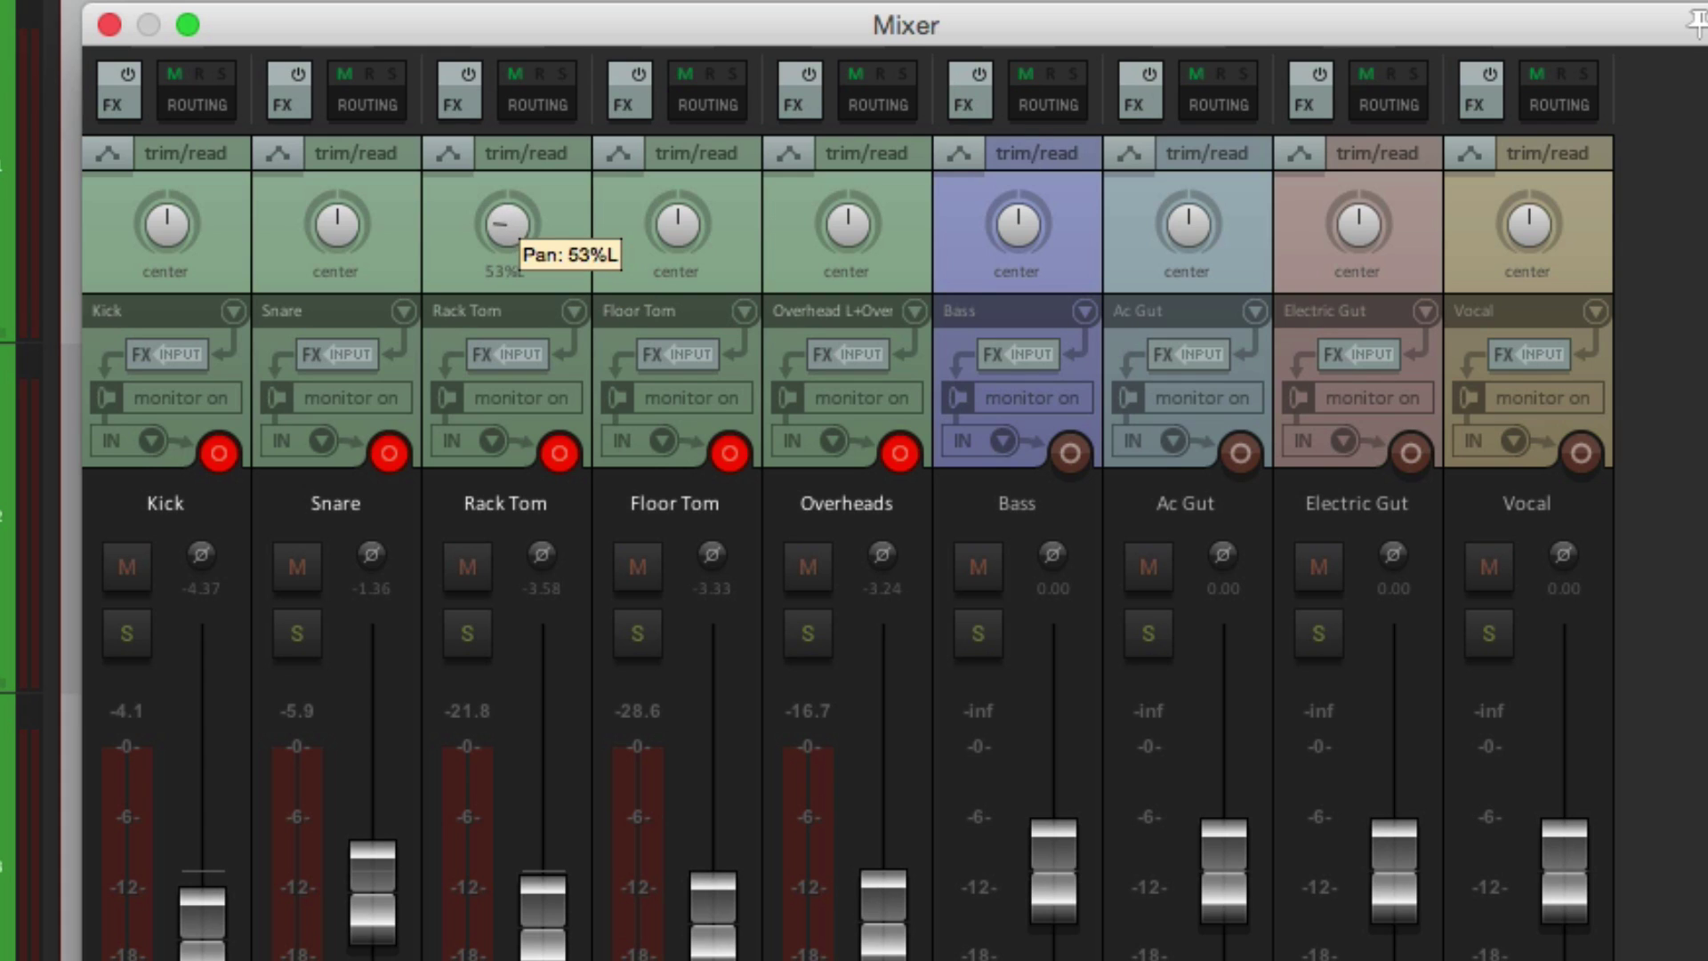
pyautogui.moveTo(669, 222); pyautogui.dragTo(669, 198)
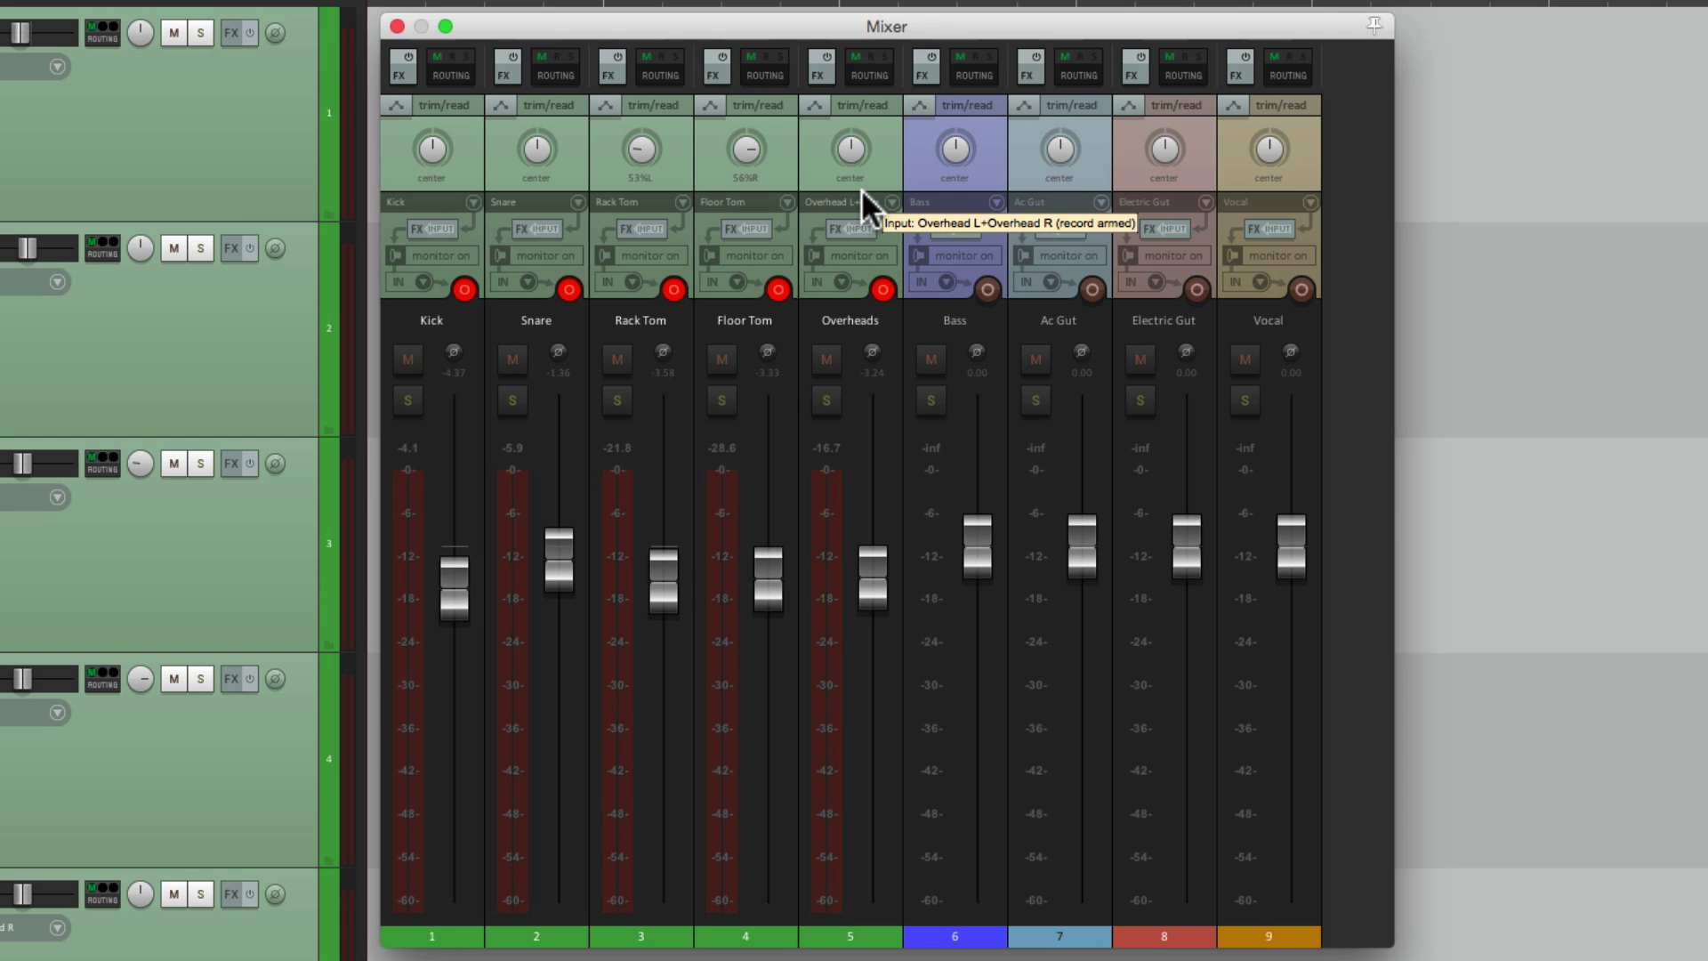
# - Briefly solo the Snare, Kick and Overheads in turn to hear each alone
pyautogui.click(509, 400)
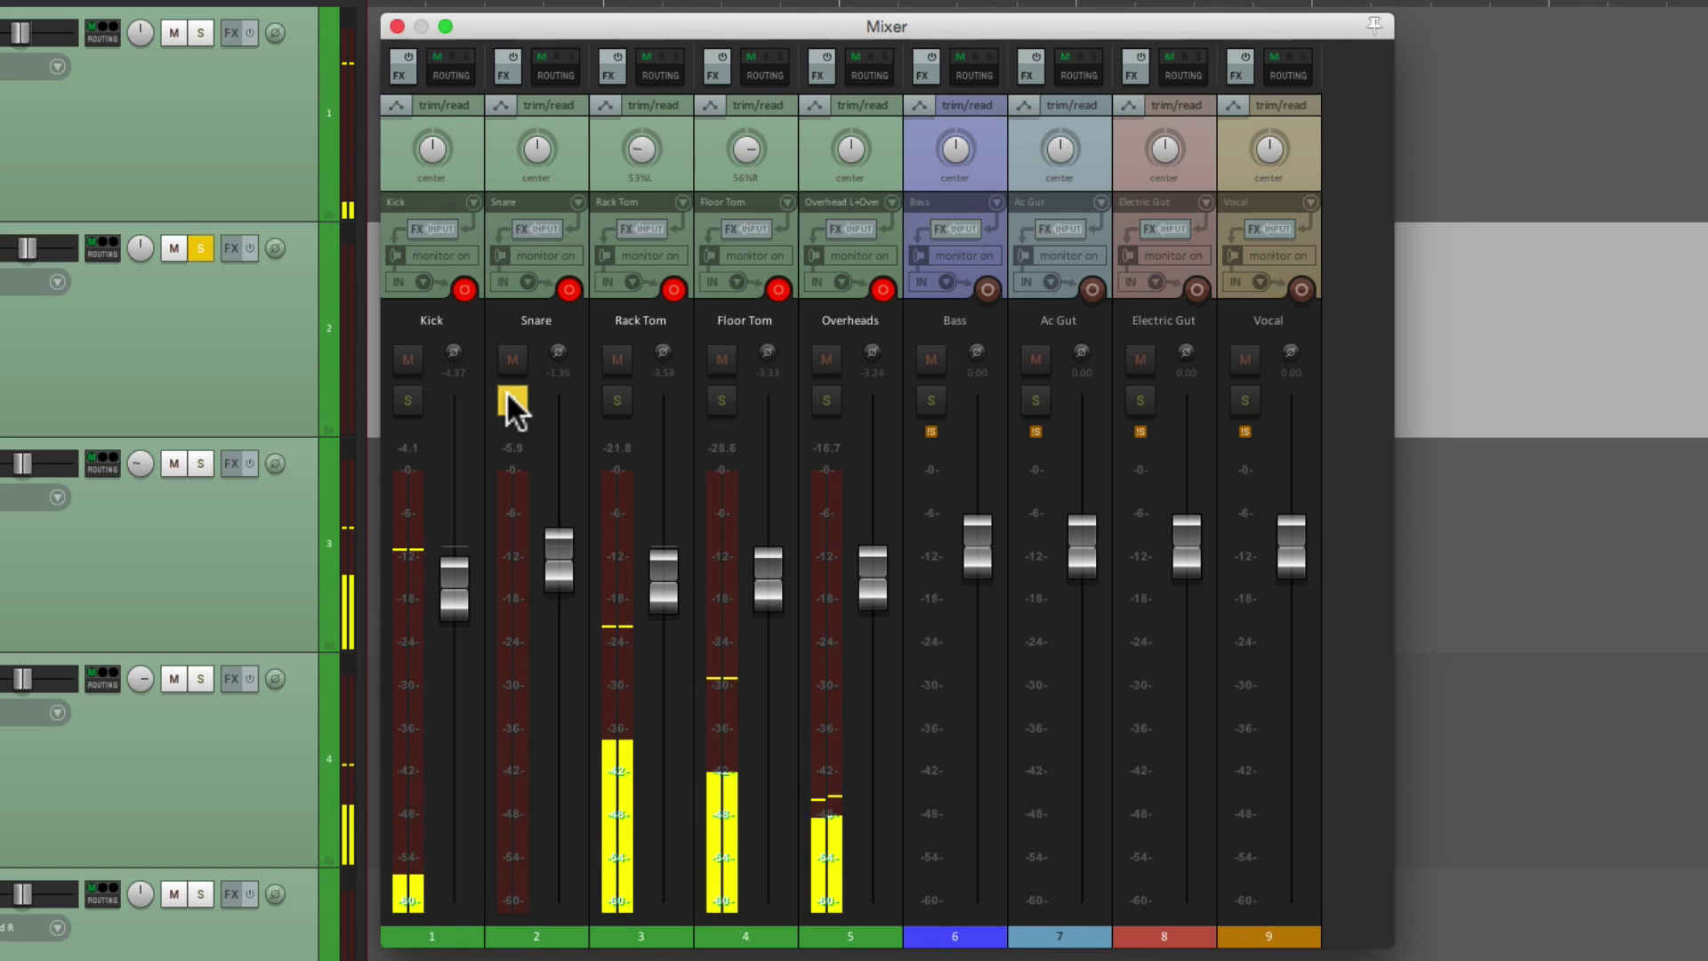
pyautogui.click(512, 400)
pyautogui.click(408, 401)
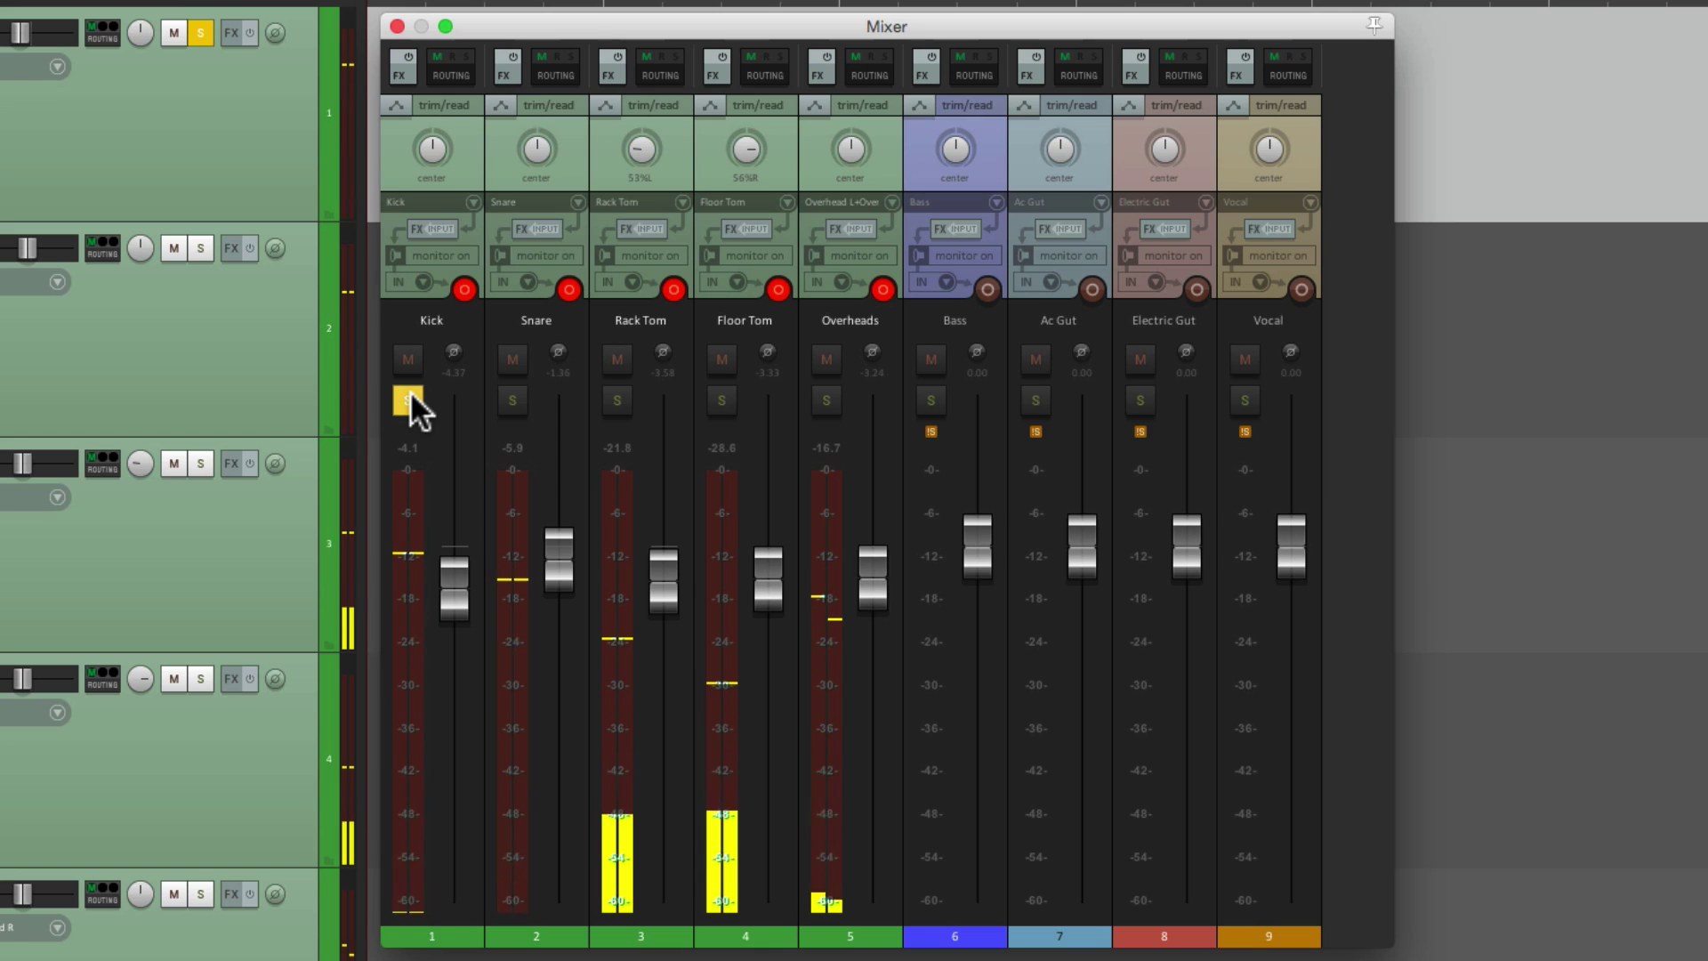
pyautogui.click(410, 400)
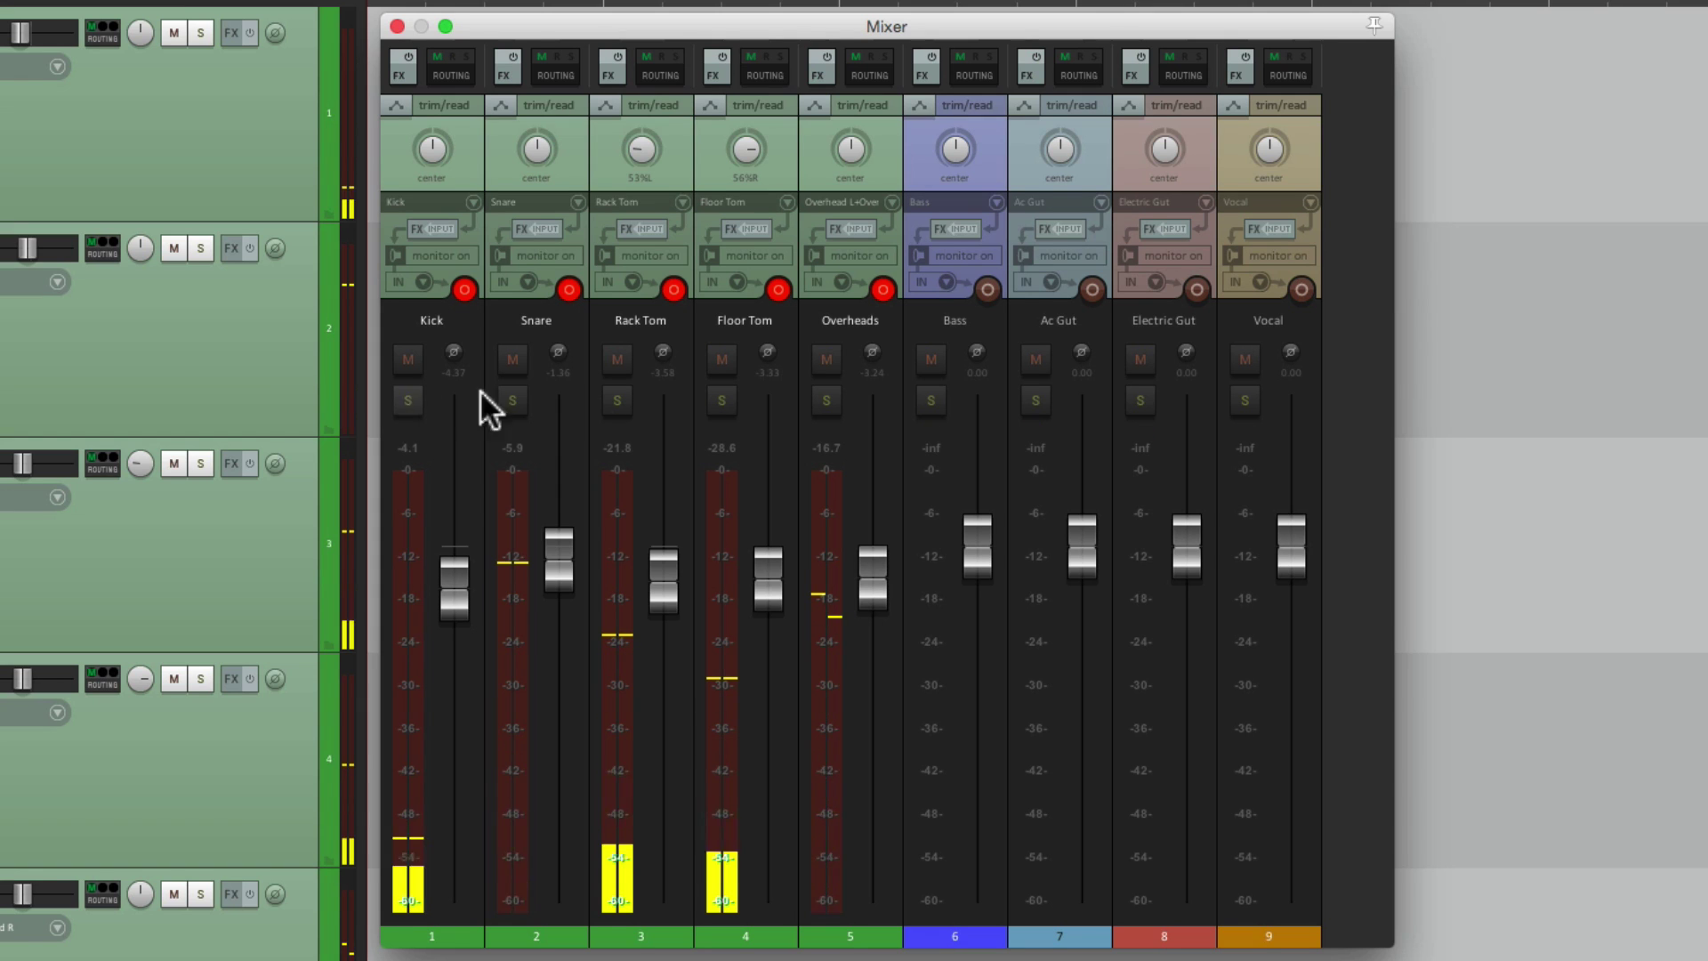
pyautogui.click(822, 401)
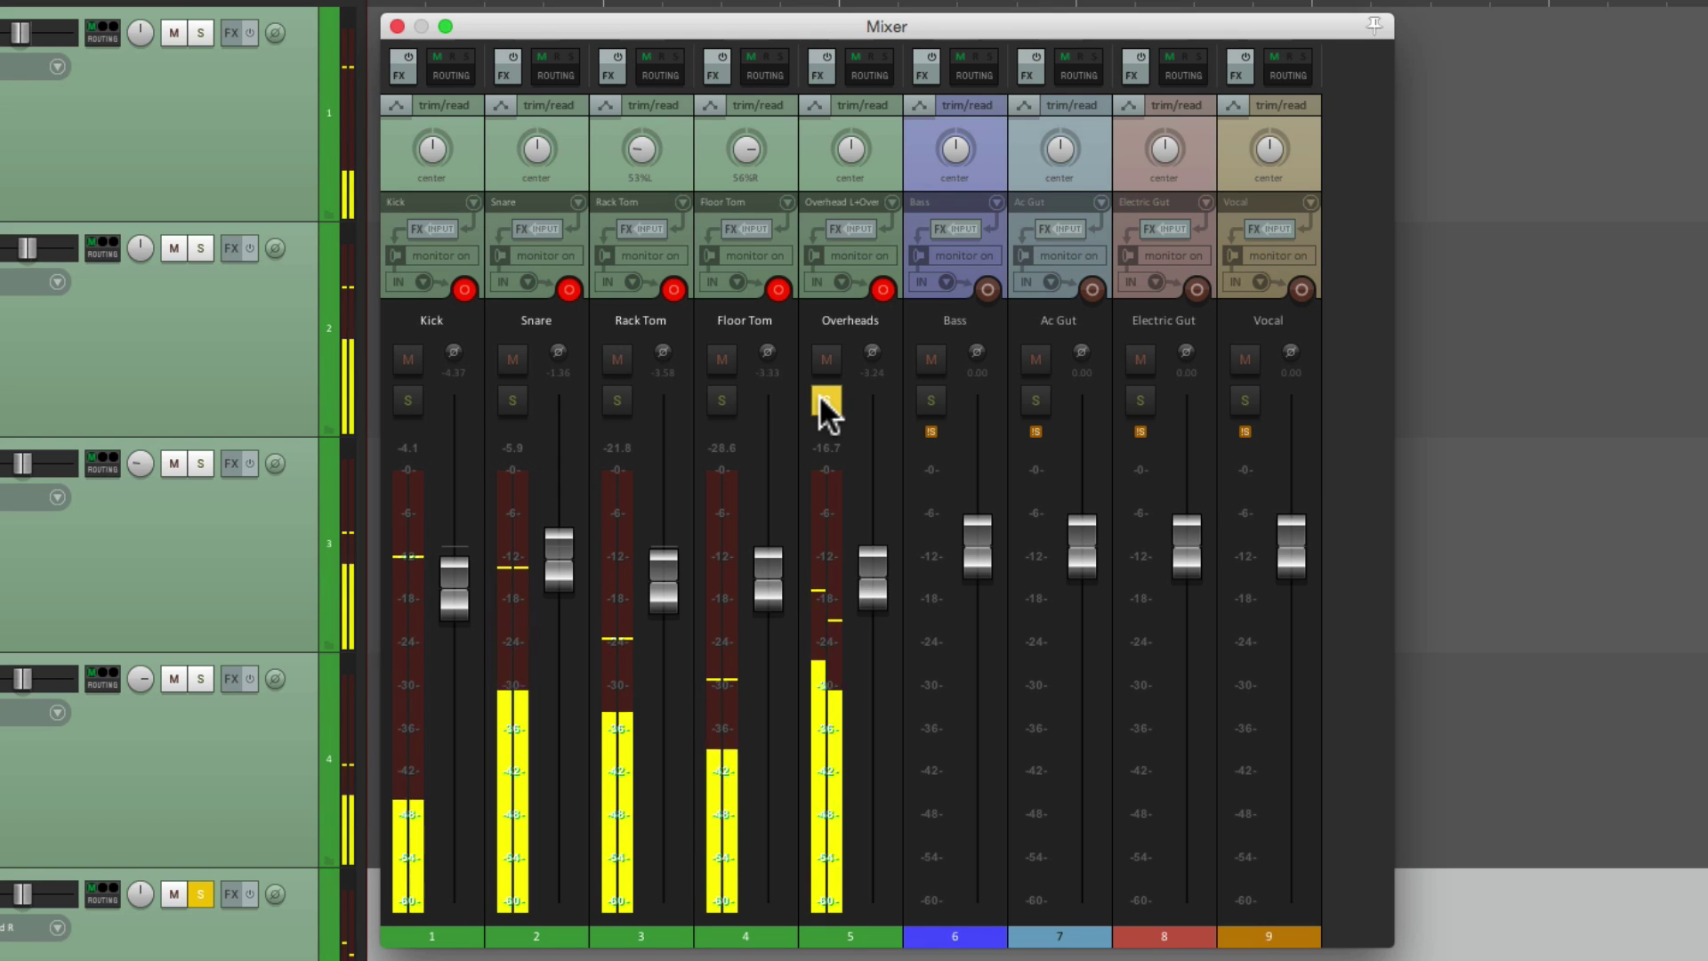
pyautogui.click(822, 400)
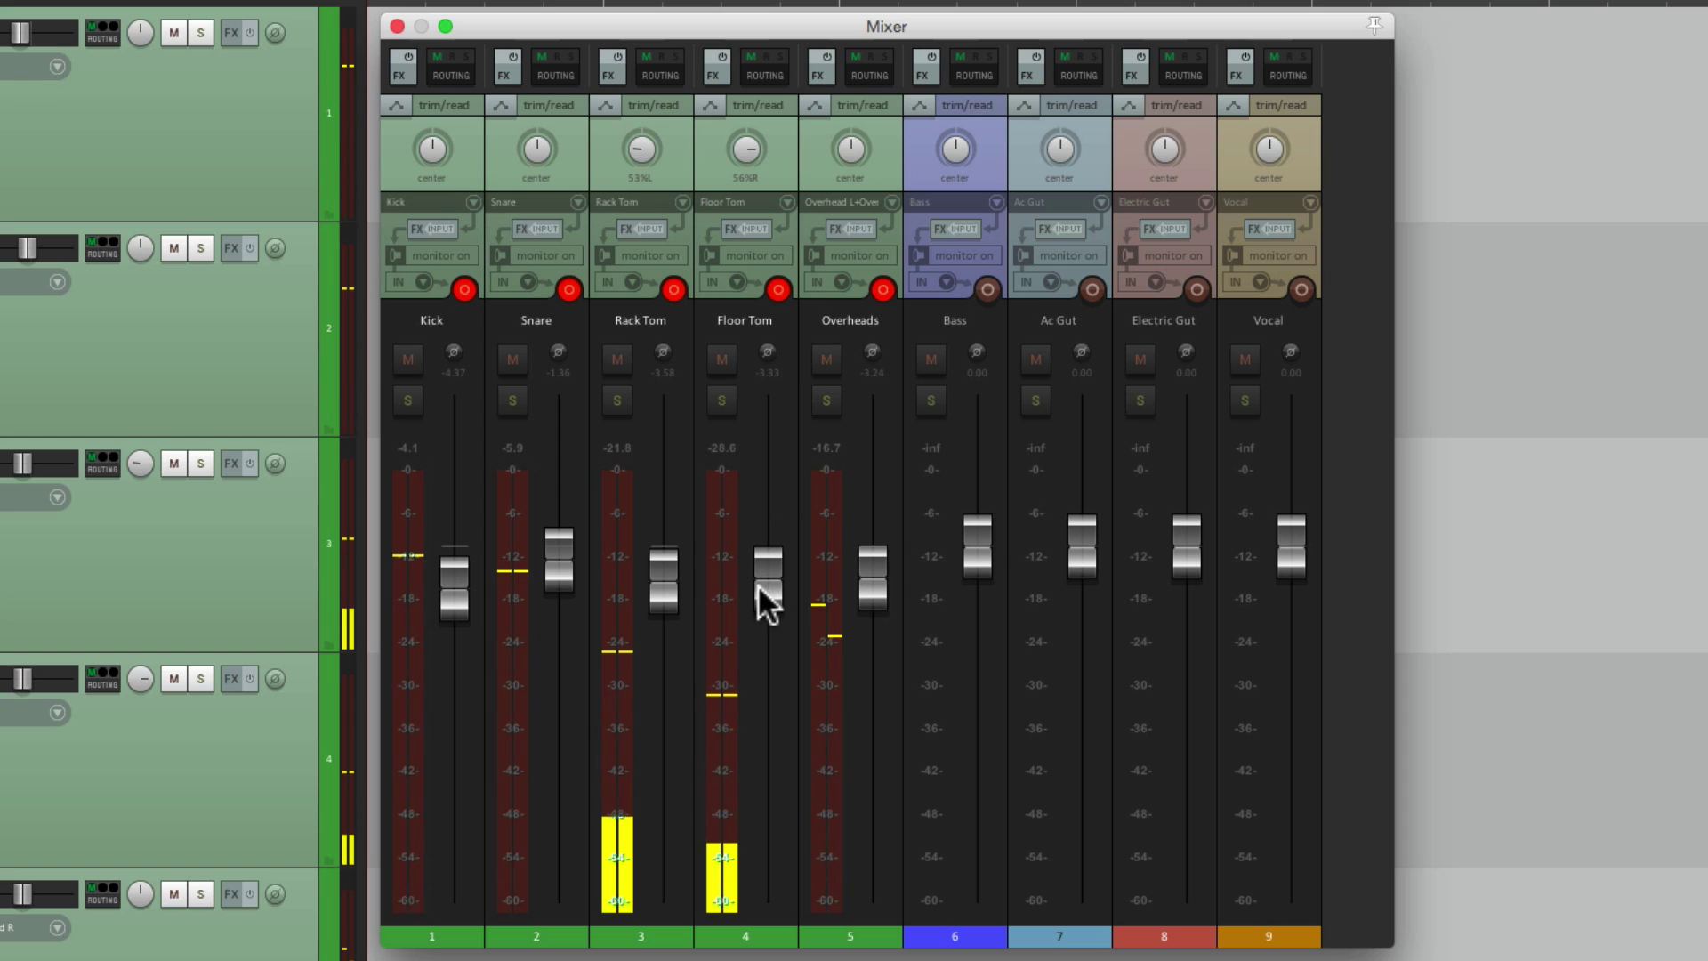
# - Bring both tom faders to about -6.5 dB and the Overheads to -2.65 dB
pyautogui.moveTo(760, 585); pyautogui.dragTo(761, 605)
pyautogui.moveTo(669, 580); pyautogui.dragTo(668, 599)
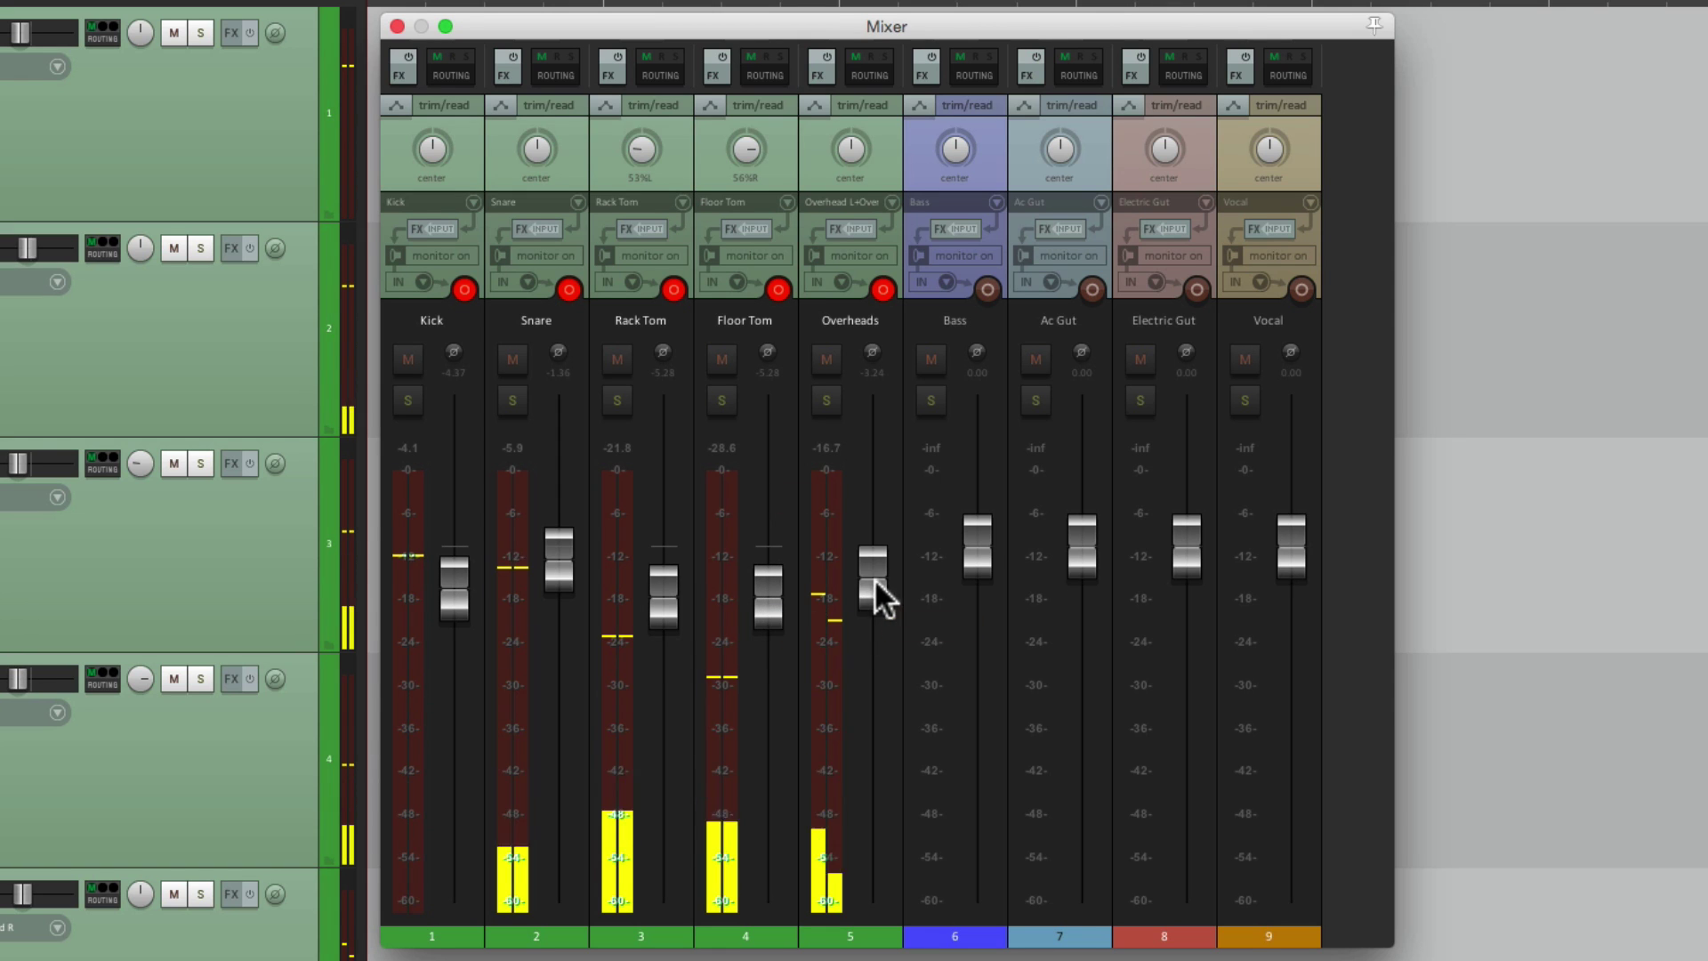
pyautogui.moveTo(875, 599); pyautogui.dragTo(860, 657)
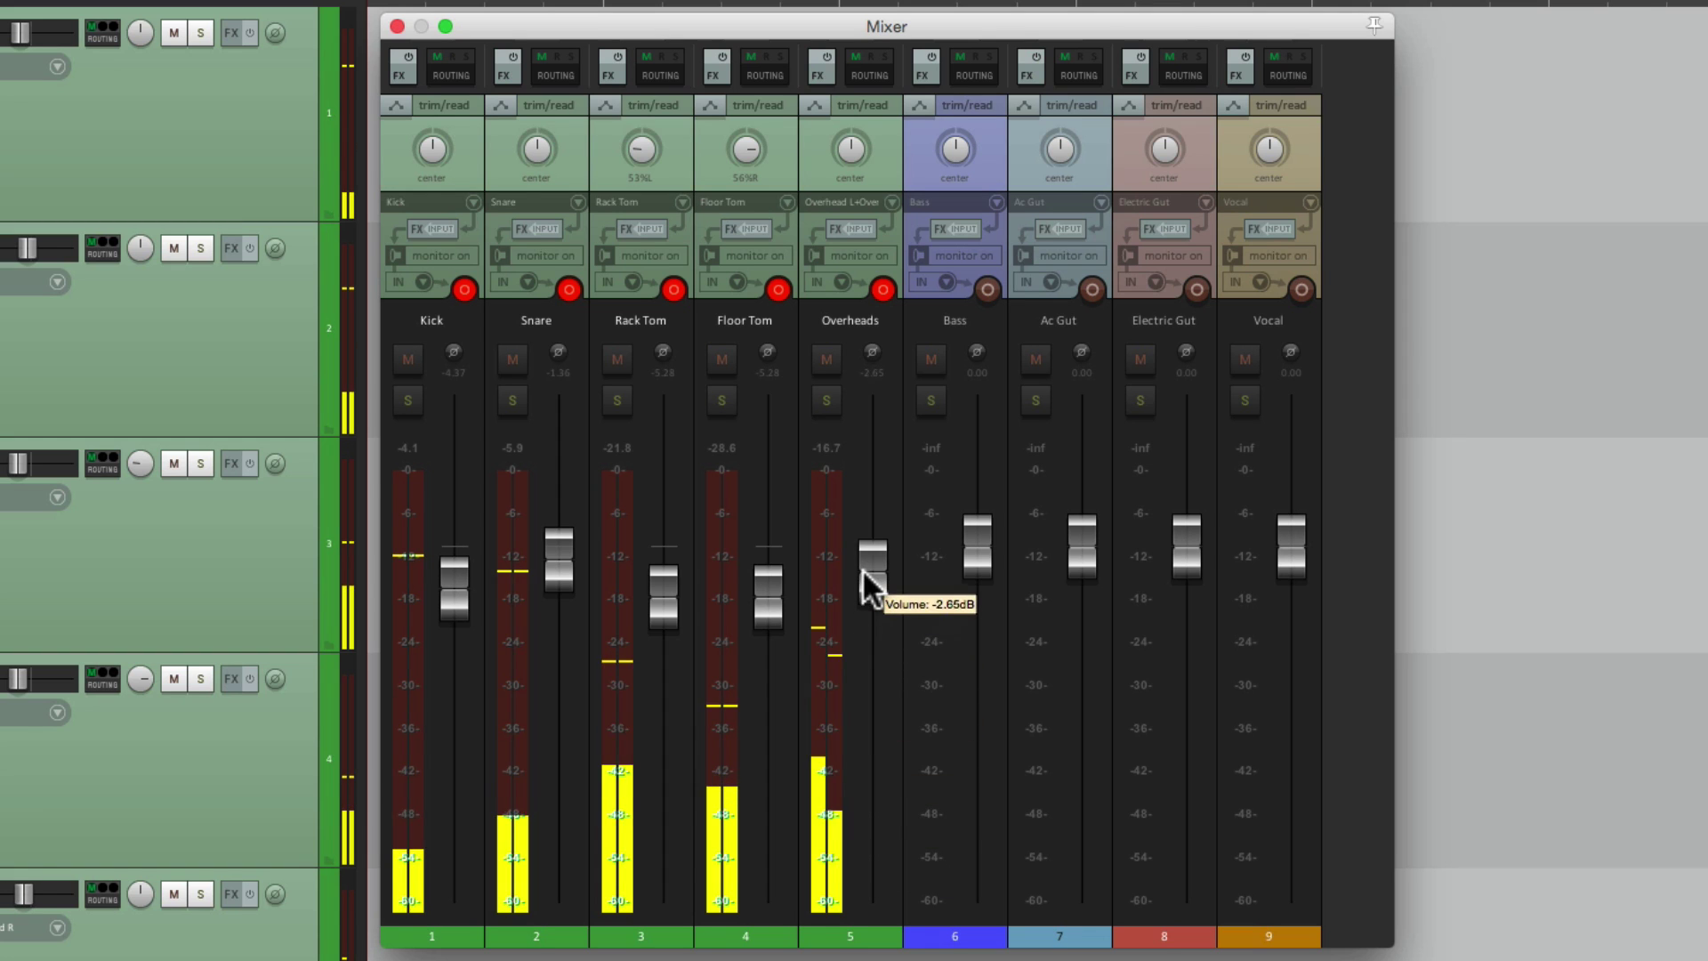
pyautogui.moveTo(862, 539); pyautogui.dragTo(765, 602)
pyautogui.moveTo(660, 589); pyautogui.dragTo(658, 604)
pyautogui.moveTo(868, 594); pyautogui.dragTo(754, 594)
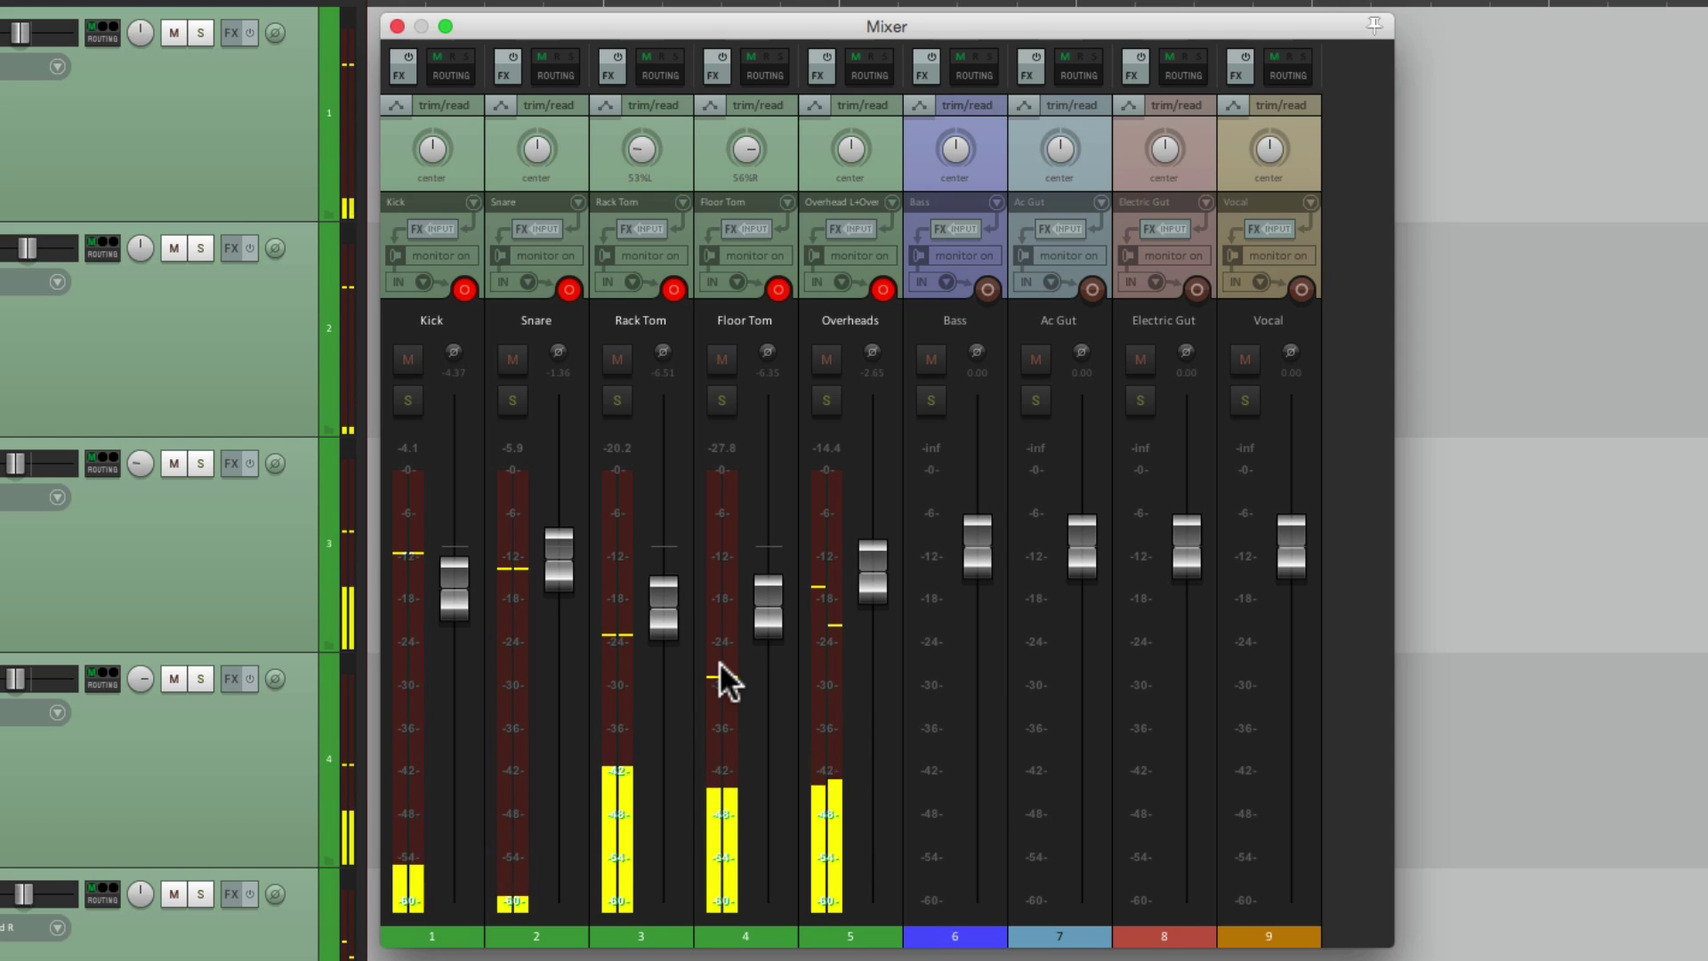
# - Stop playback with the spacebar
pyautogui.press('space')
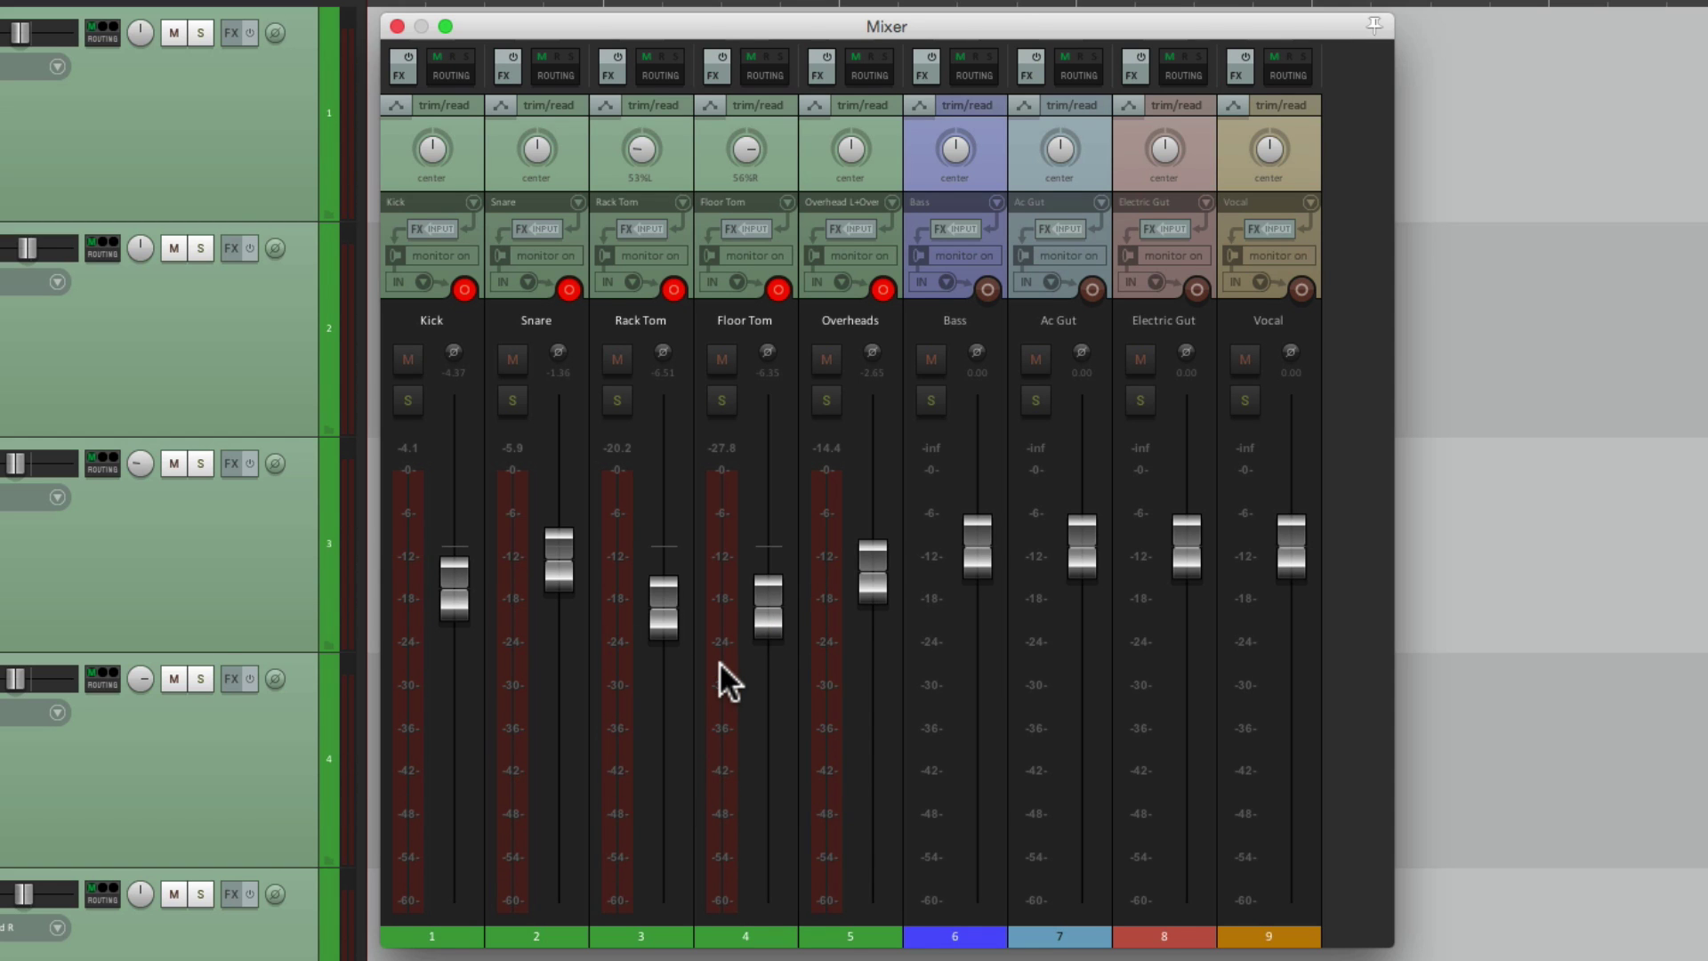